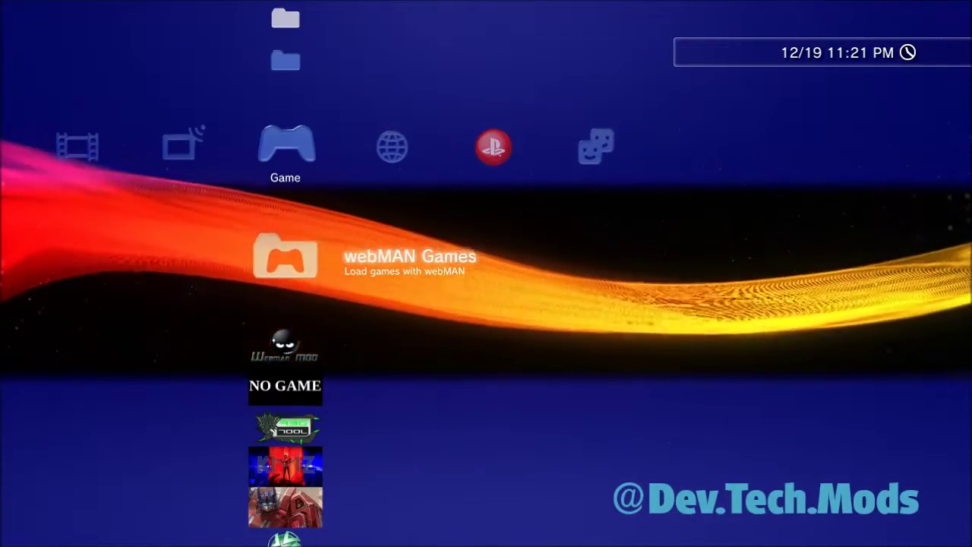
- Browse up and down the Game column list from webMAN Games to PS2 Classics Placeholder
key("Down")
key("Down")
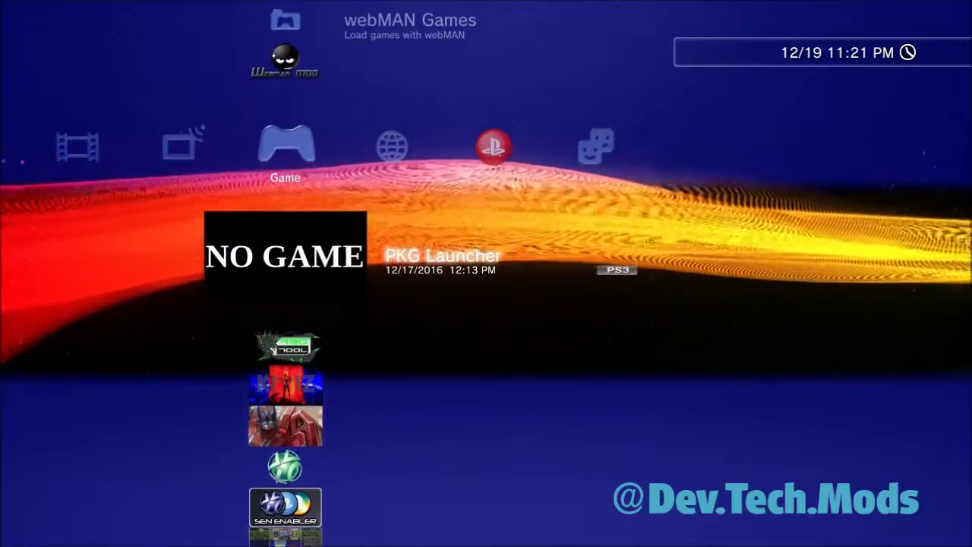
key("Down")
key("Down")
key("Down")
key("Down")
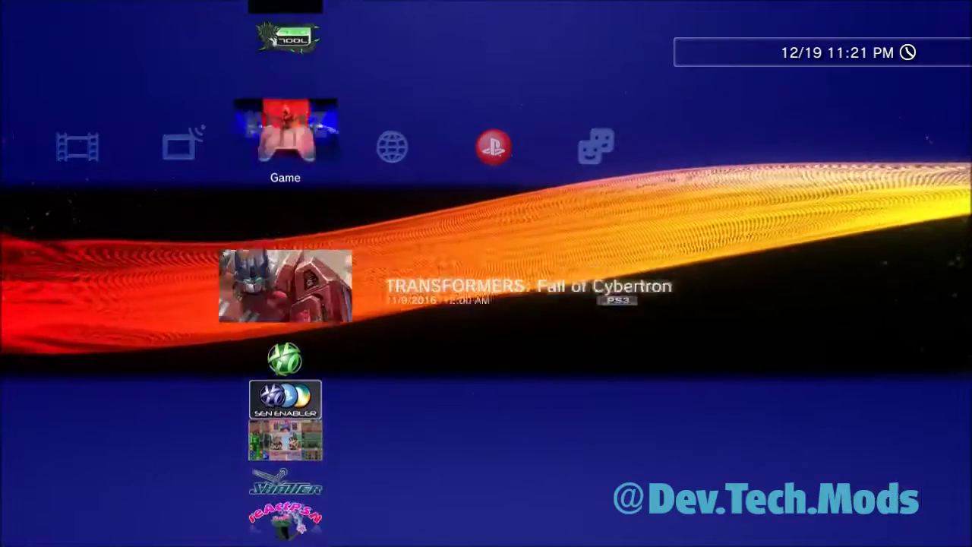
key("Up")
key("Up")
key("Up")
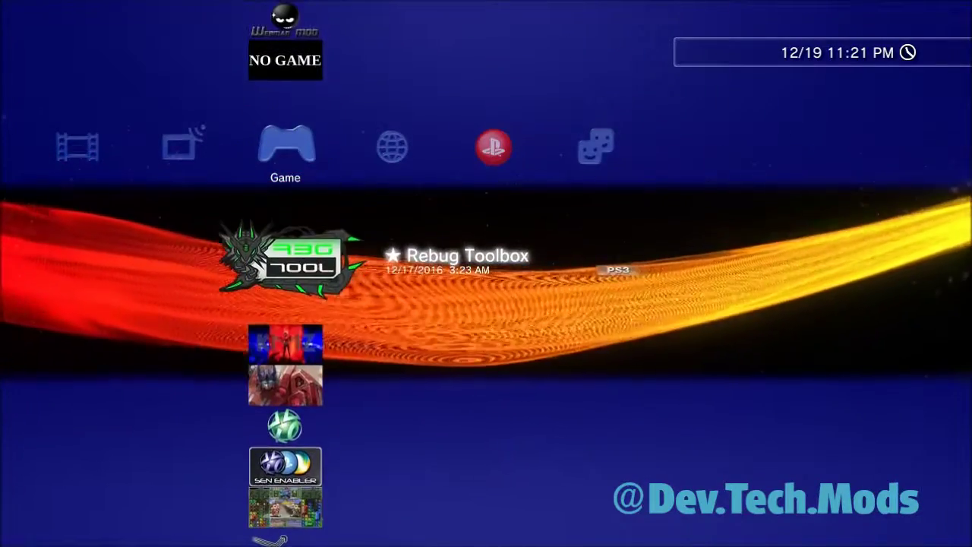
key("Down")
key("Down")
key("Down")
key("Down")
key("Down")
key("Down")
key("Down")
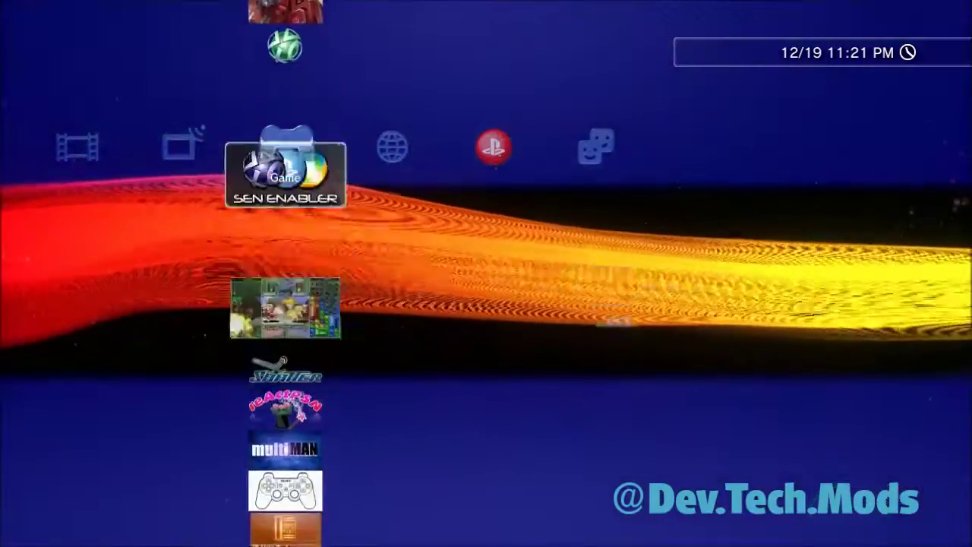
key("Down")
key("Down")
key("Down")
key("Down")
key("Down")
key("Down")
key("Down")
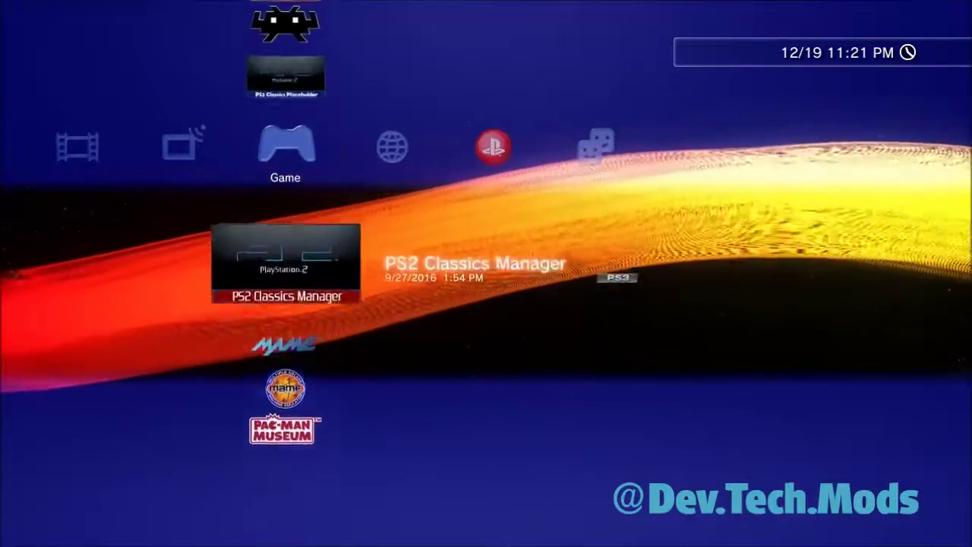
key("Up")
key("Up")
key("Up")
key("Up")
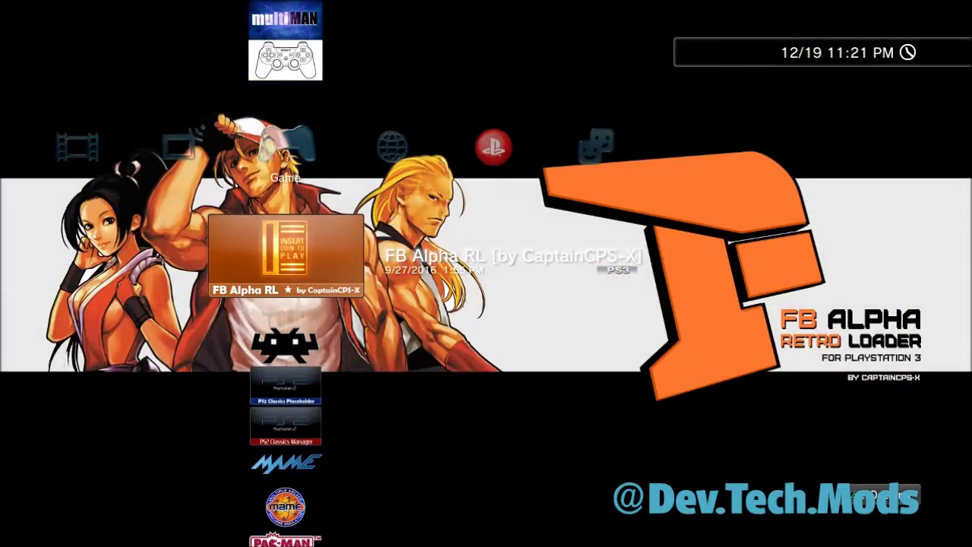
key("Up")
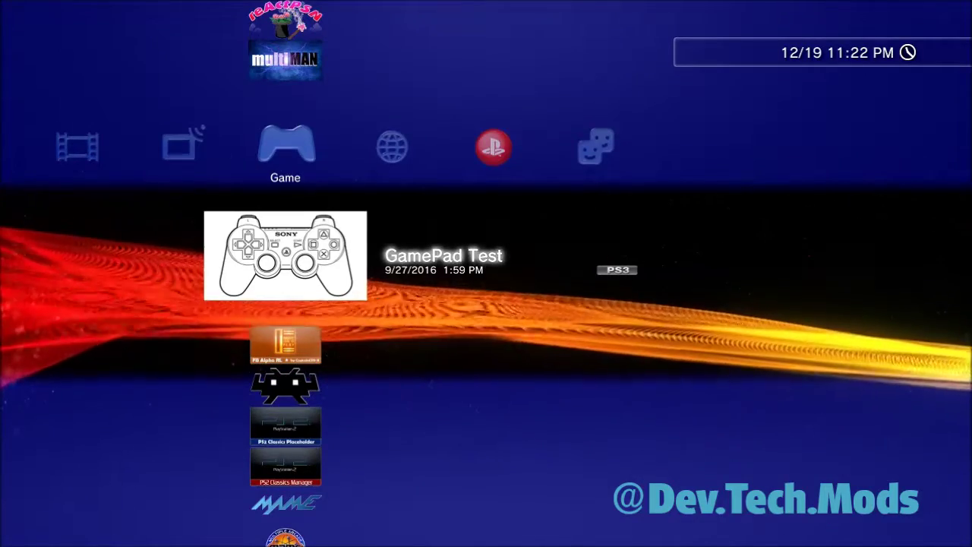
key("Up")
key("Up")
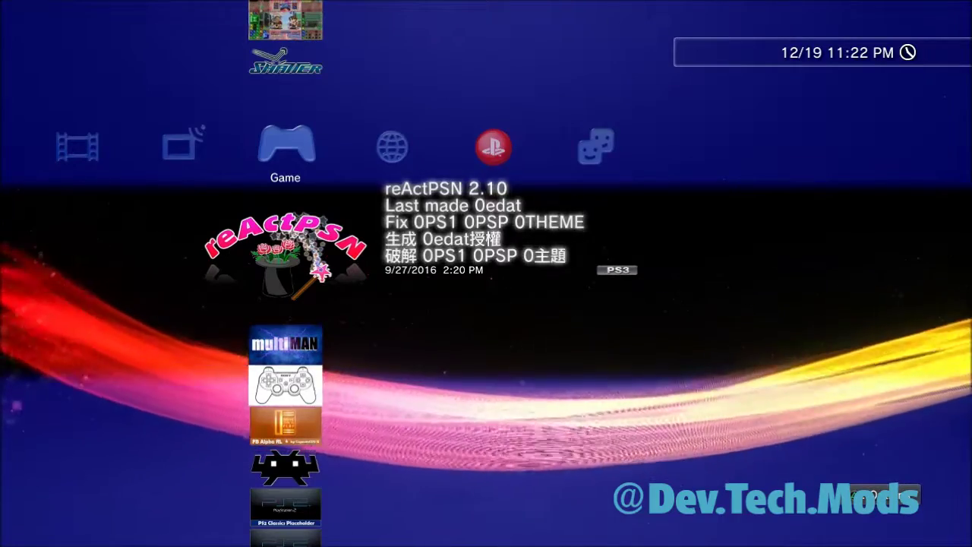
key("Up")
key("Up")
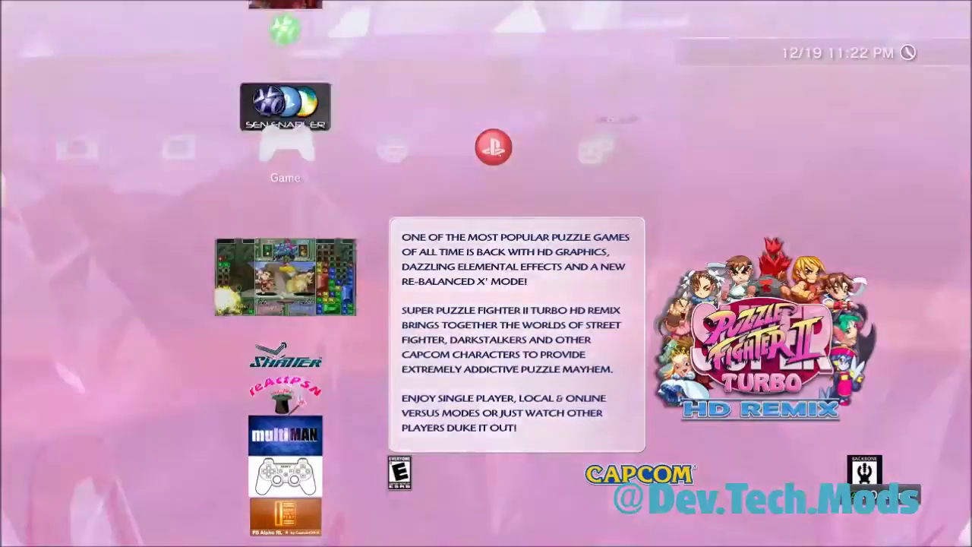
key("Up")
key("Up")
key("Up")
key("Up")
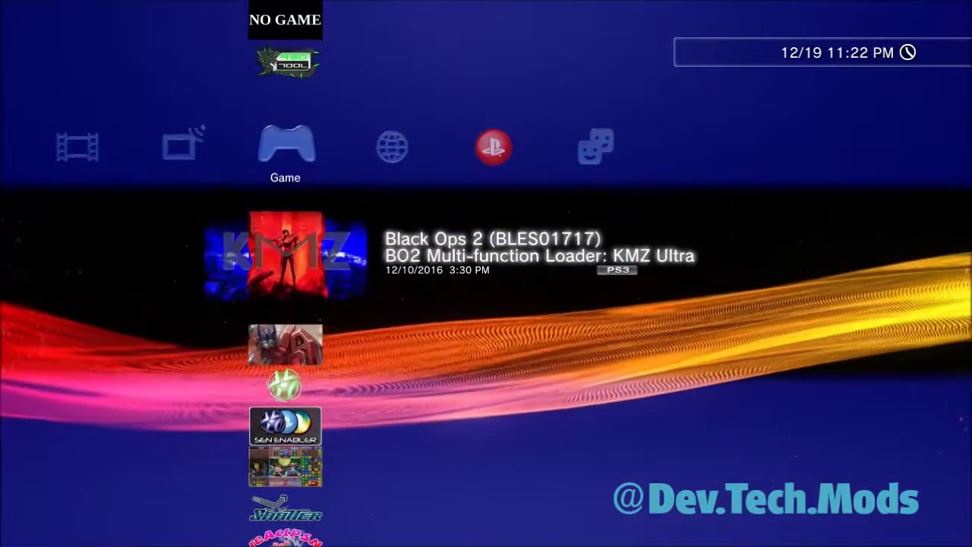
key("Up")
key("Up")
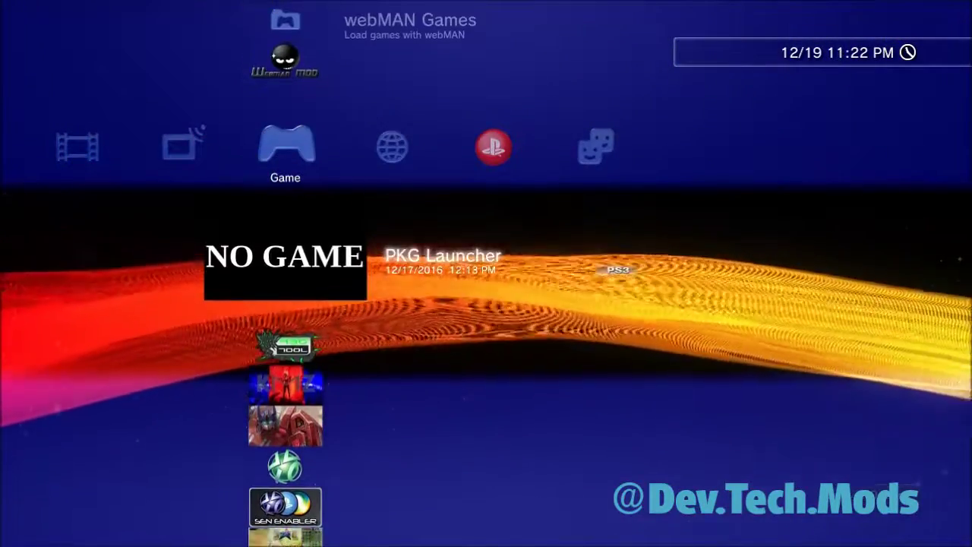
key("Up")
key("Up")
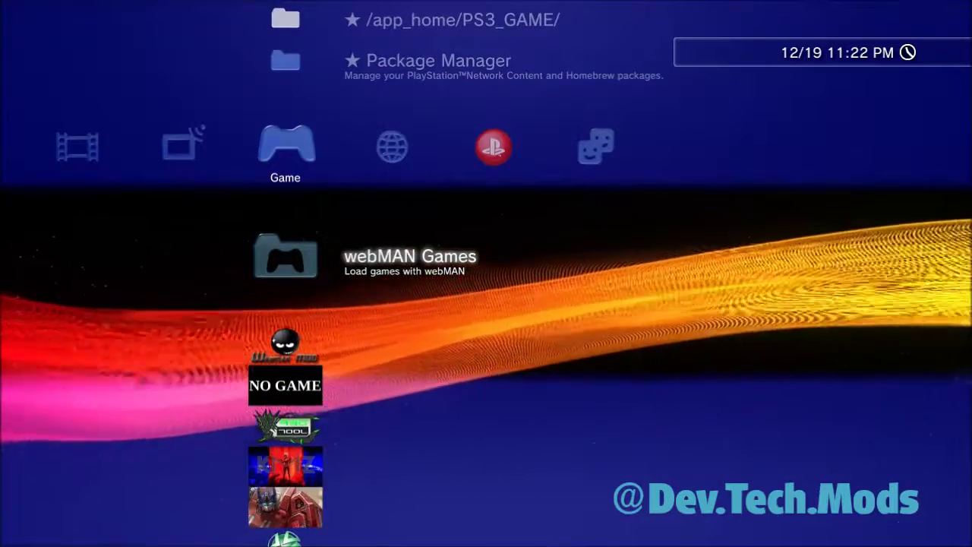
key("Down")
key("Down")
key("Down")
key("Down")
key("Down")
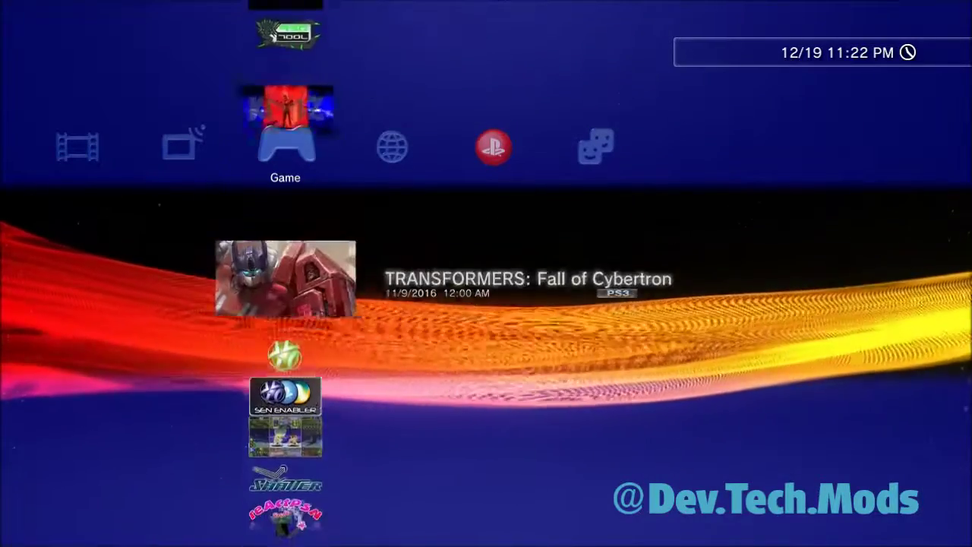
key("Down")
key("Down")
key("Down")
key("Down")
key("Down")
key("Down")
key("Down")
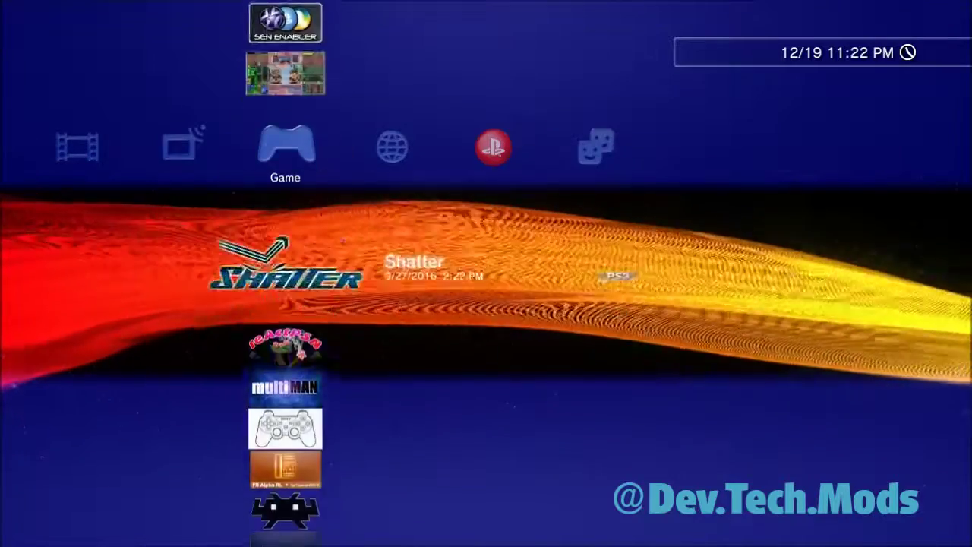
key("Down")
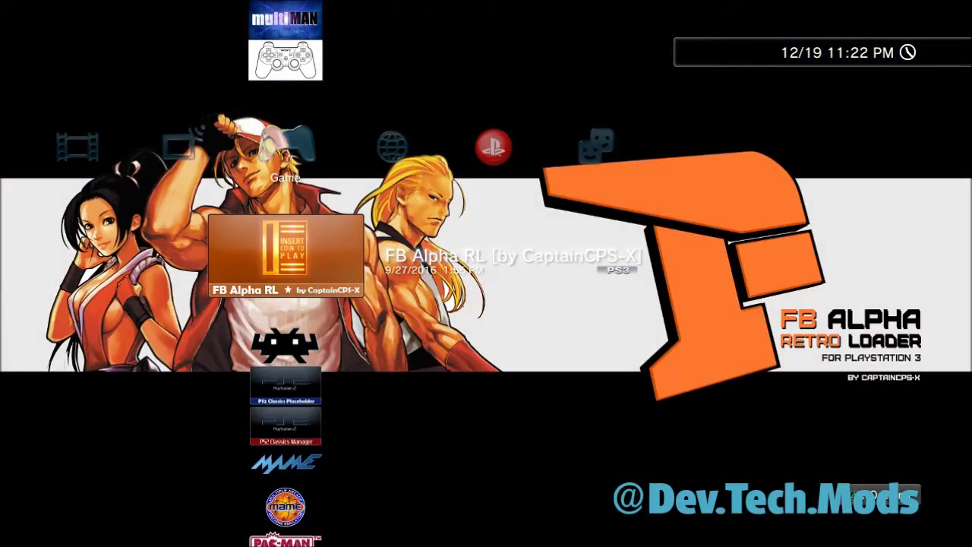
key("Down")
key("Down")
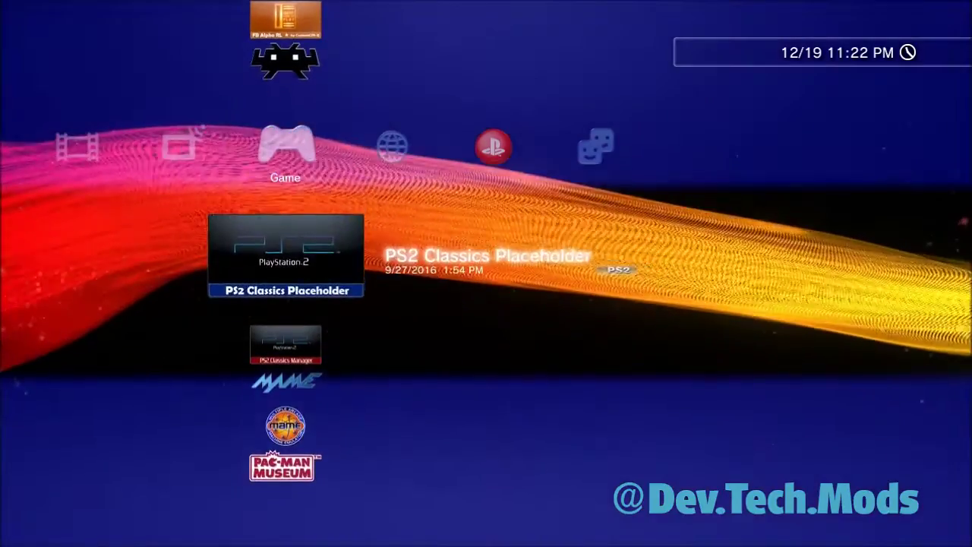
key("Up")
key("Up")
key("Up")
key("Up")
key("Up")
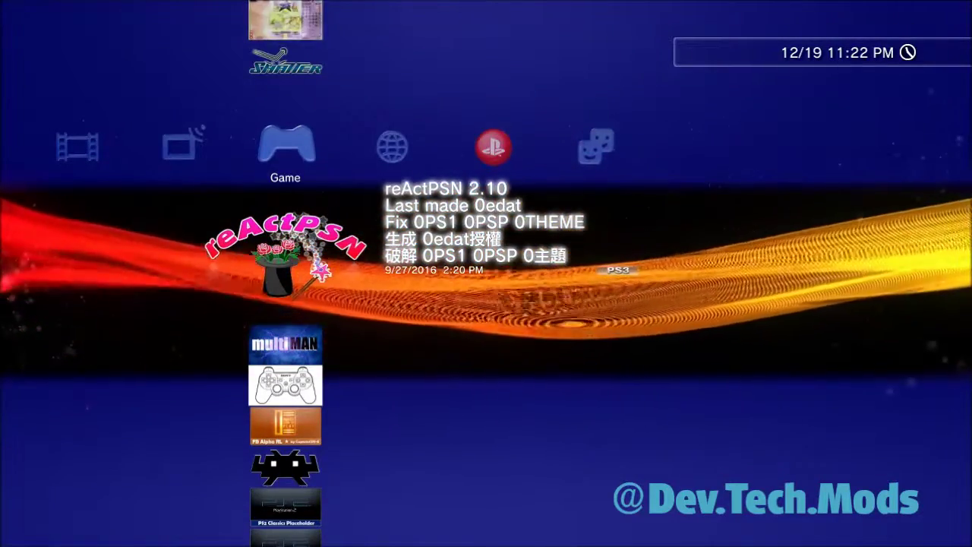
key("Up")
key("Up")
key("Down")
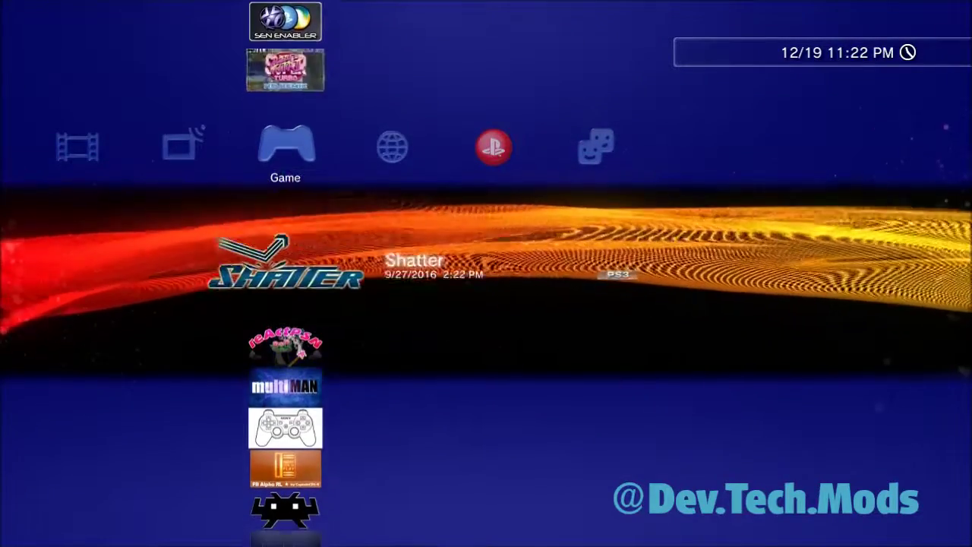
key("Down")
key("Down")
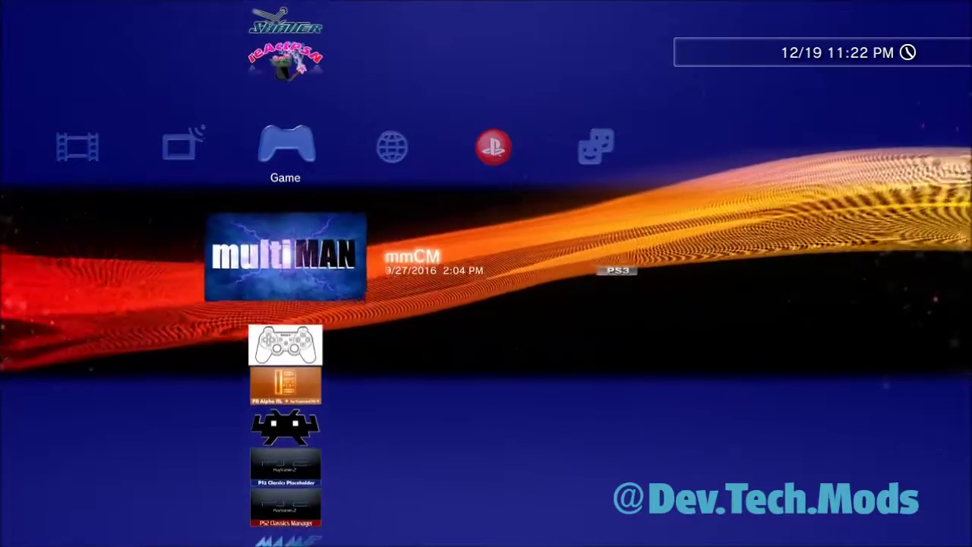
key("Down")
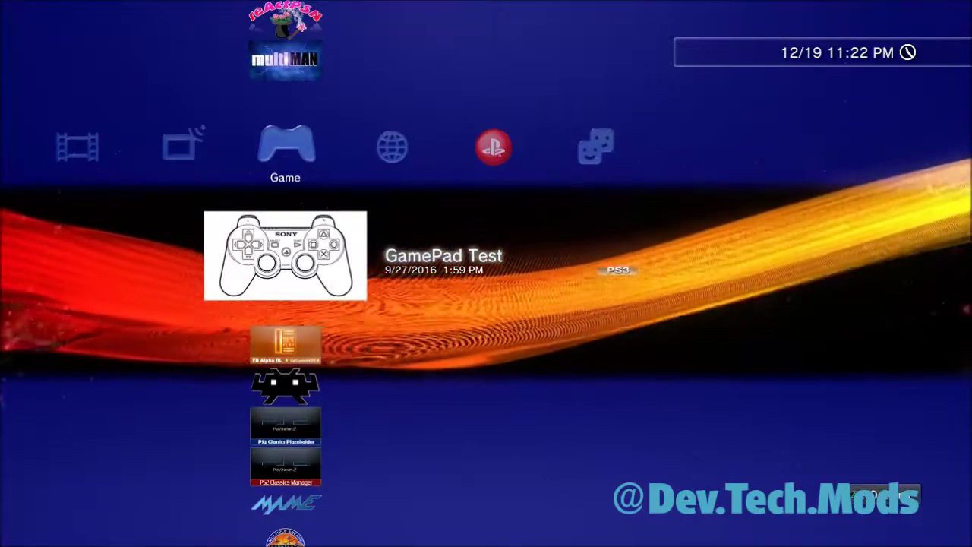
key("Down")
key("Down")
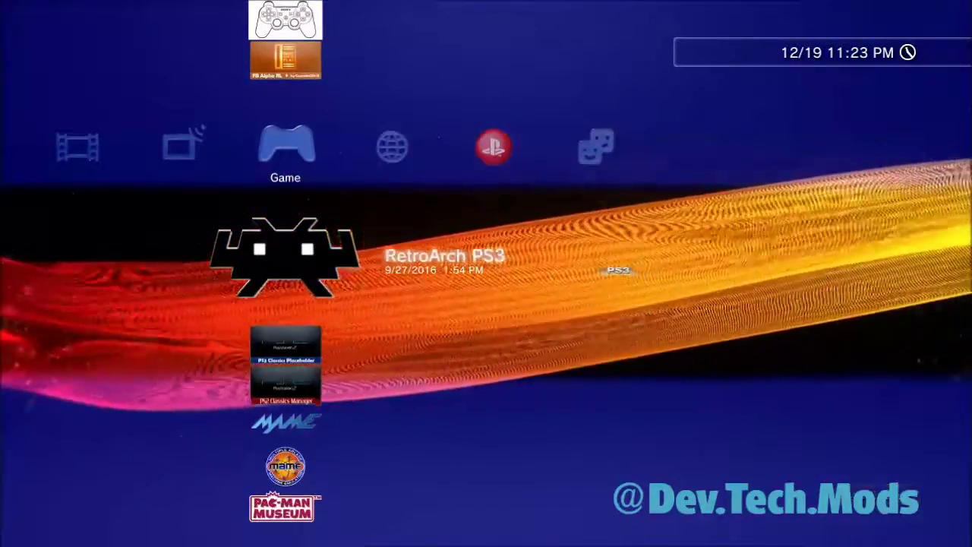
key("Down")
- Glance at PS2 Classics Placeholder's description, then move down to PAC-MAN MUSEUM at the list end
key("Return")
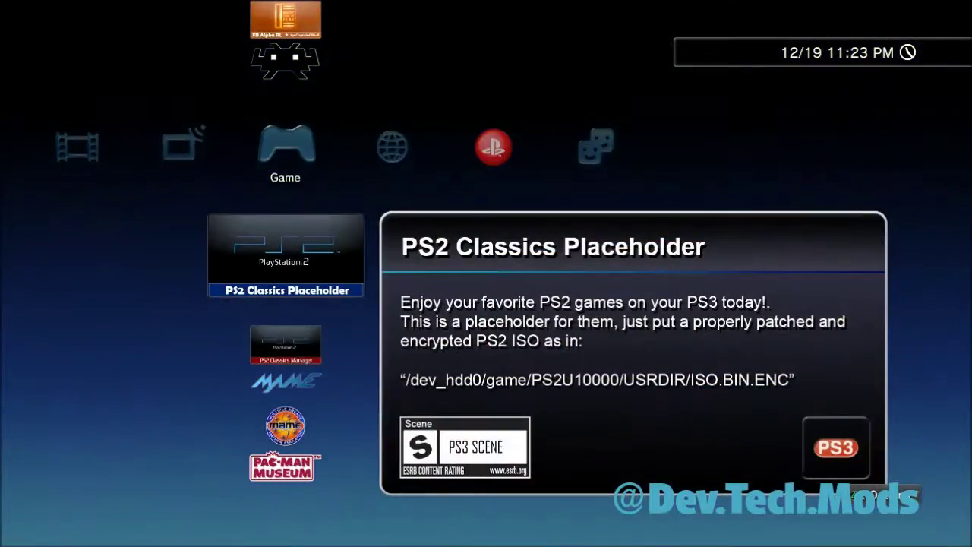
key("Escape")
key("Up")
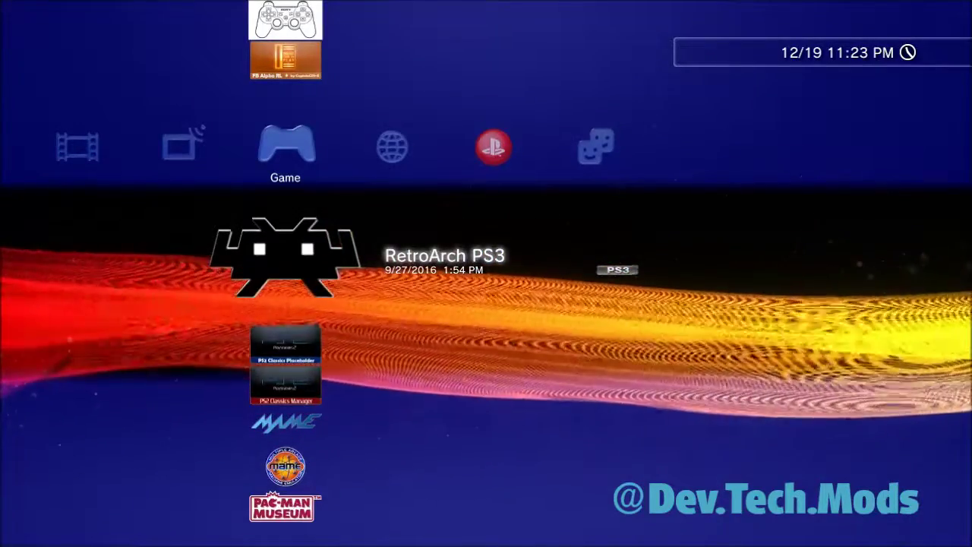
key("Up")
key("Down")
key("Down")
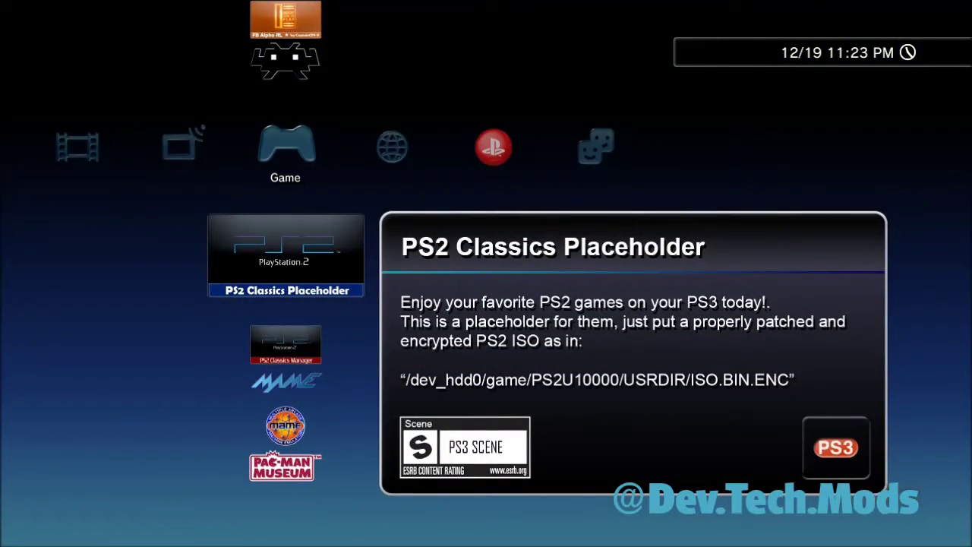
key("Down")
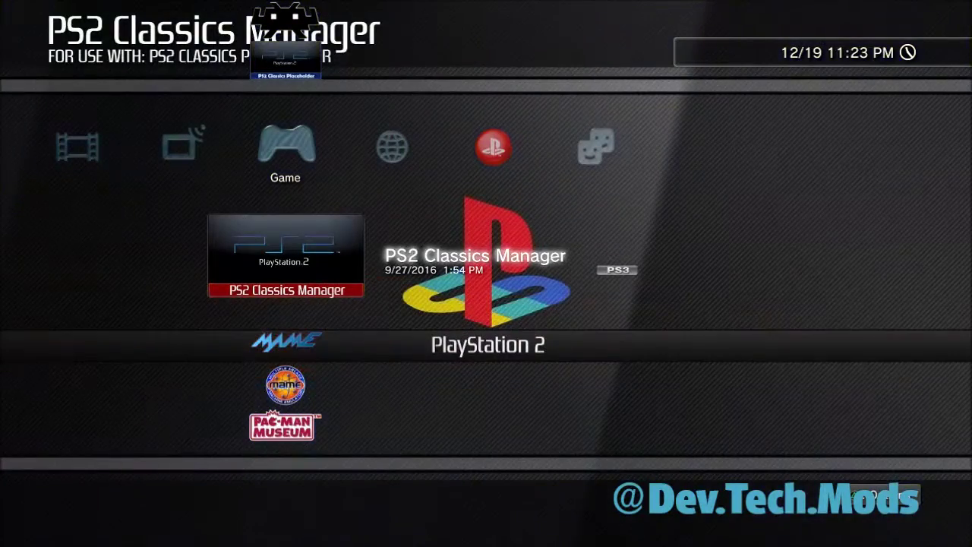
key("Down")
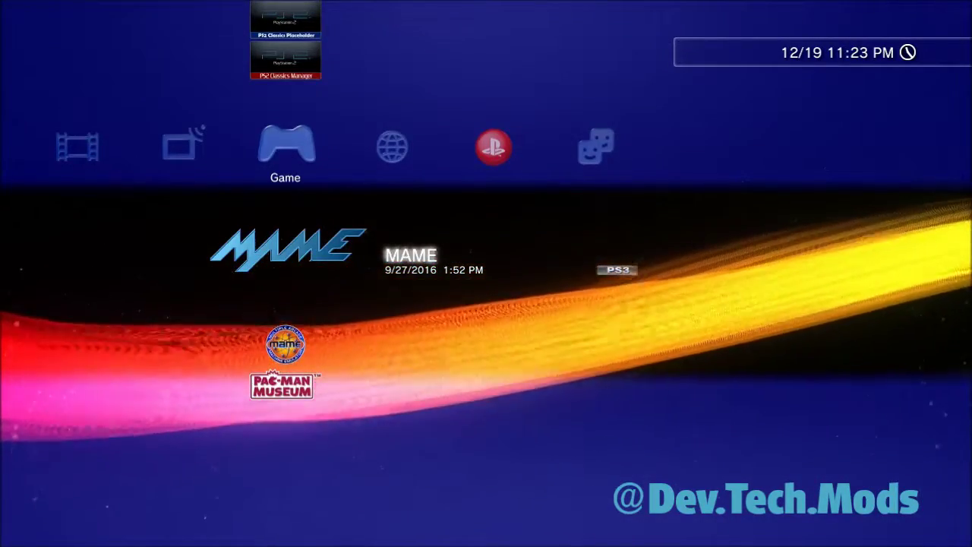
key("Down")
key("Up")
key("Up")
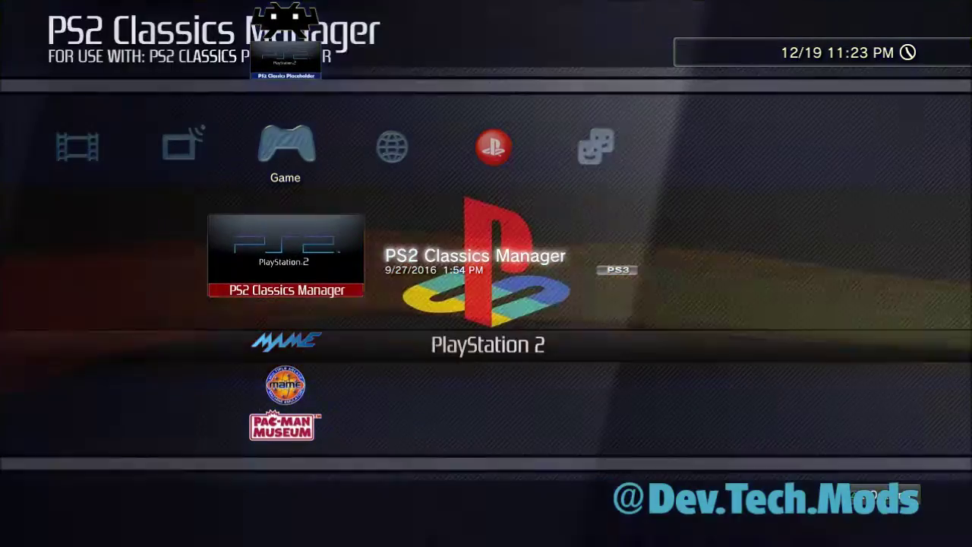
key("Down")
key("Down")
key("Down")
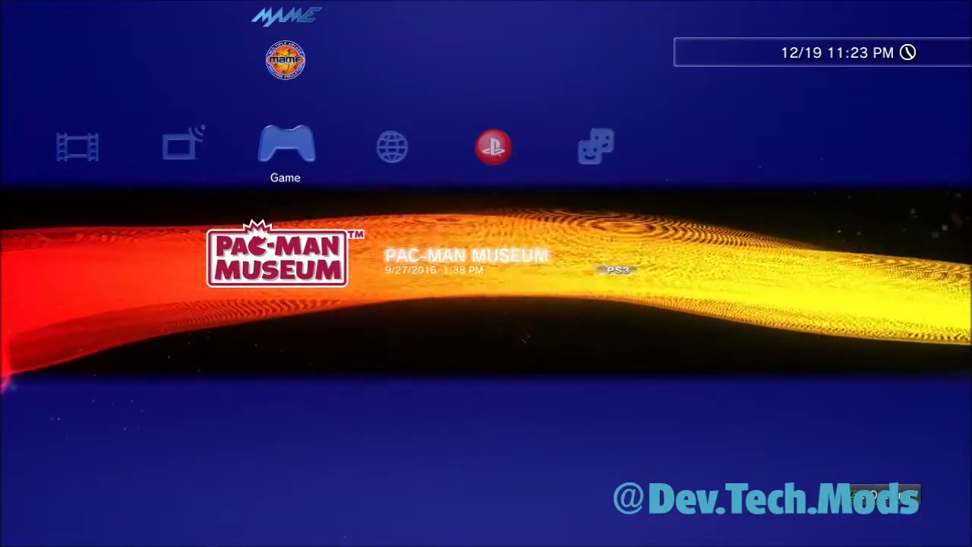
- View PAC-MAN MUSEUM's information (215 MB, version 1.00, Parental Control Level 3) and close it
key("Menu")
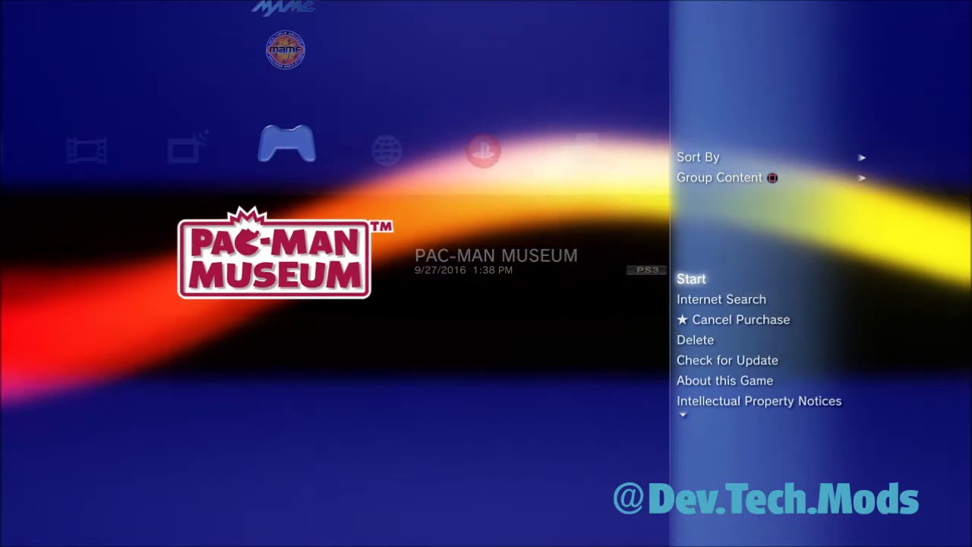
key("Down")
key("Down")
key("Down")
key("Down")
key("Down")
key("Down")
key("Down")
key("Down")
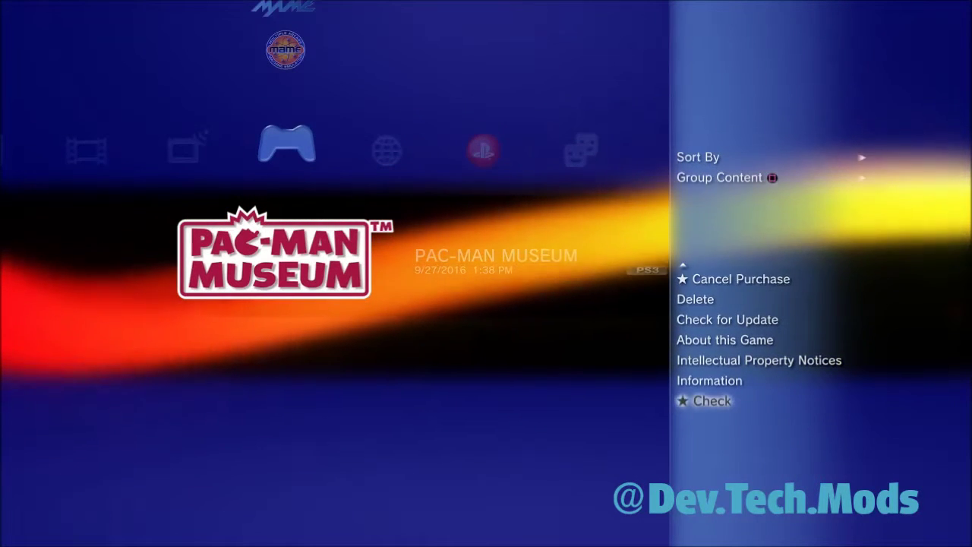
key("Up")
key("Return")
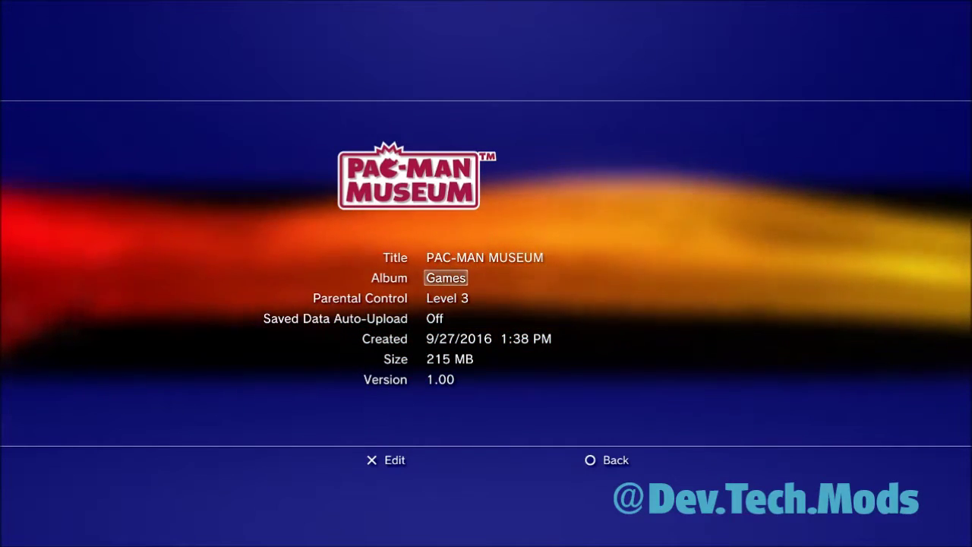
key("Escape")
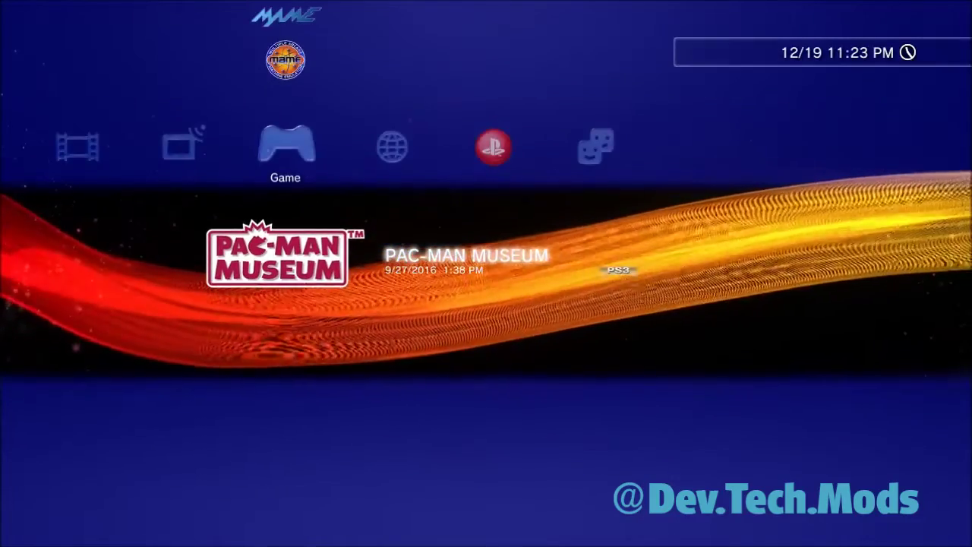
- Set the Game column's Group Content option to By Album
key("Return")
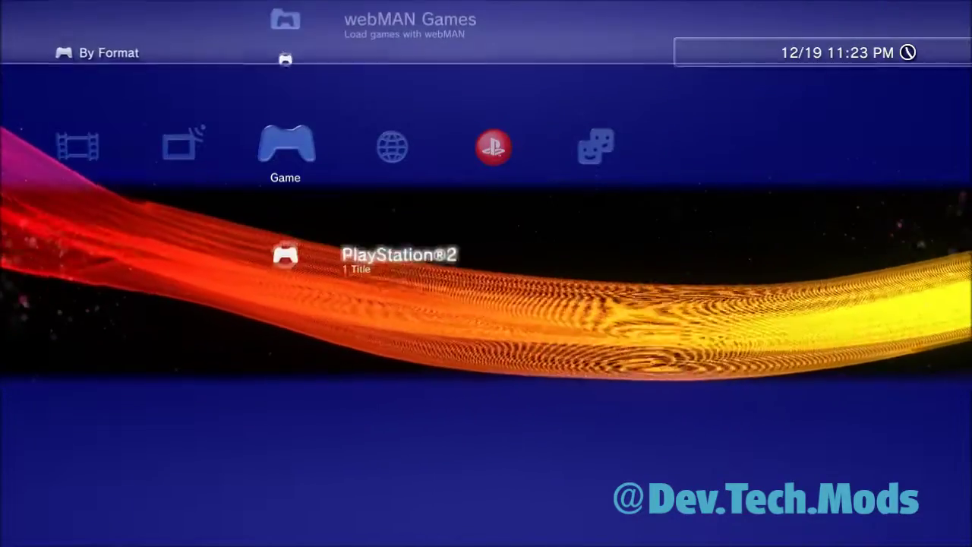
key("Escape")
key("Down")
key("Return")
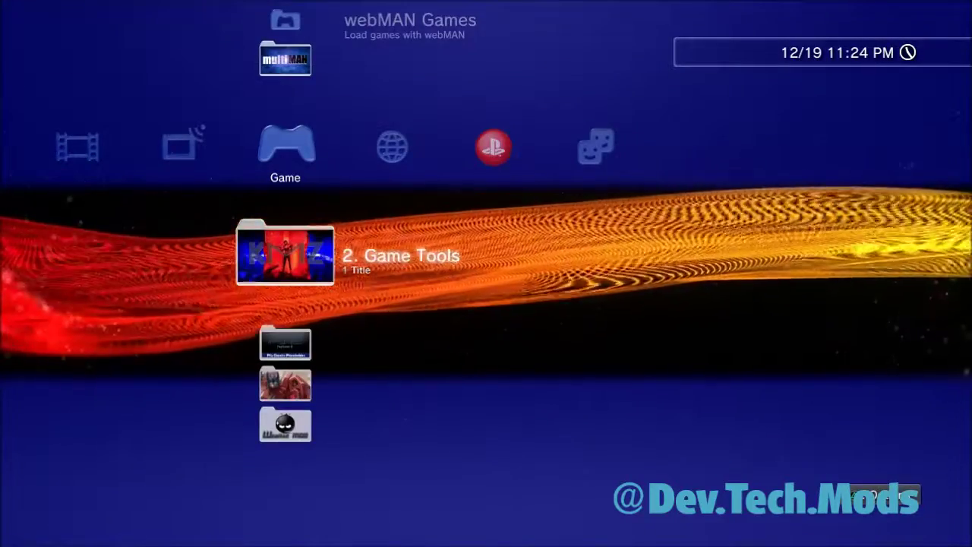
- Browse the album folders: 1. CFW Tools, 2. Game Tools, Emulators, Games and Unknown
key("Down")
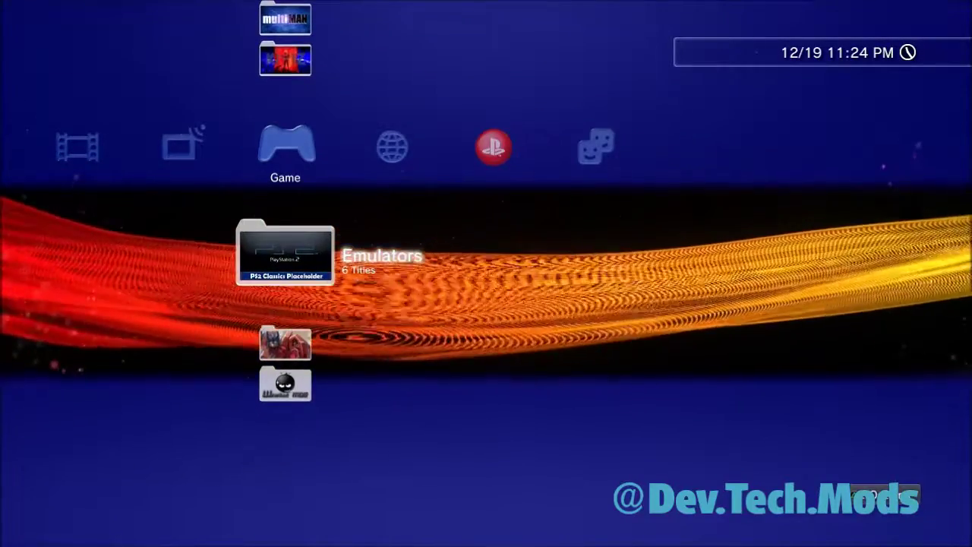
key("Up")
key("Up")
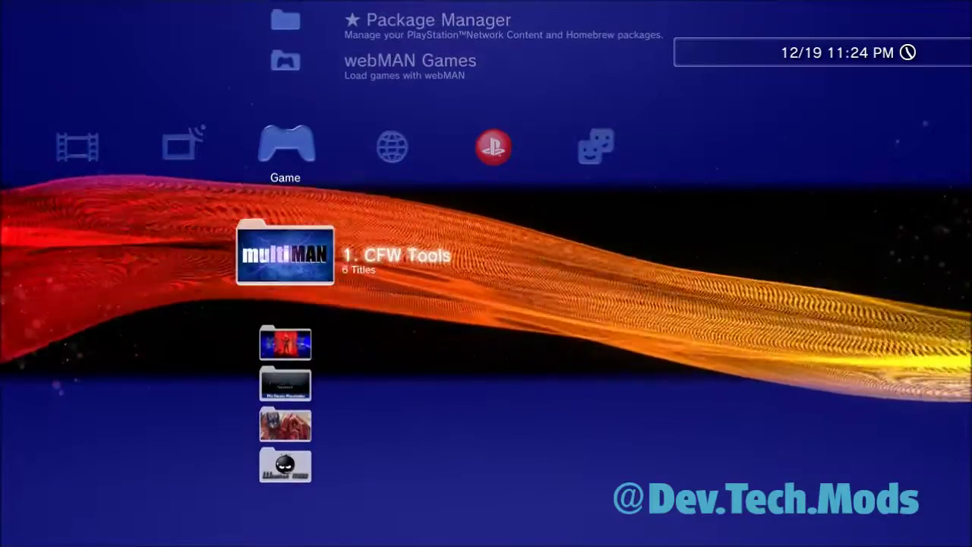
key("Up")
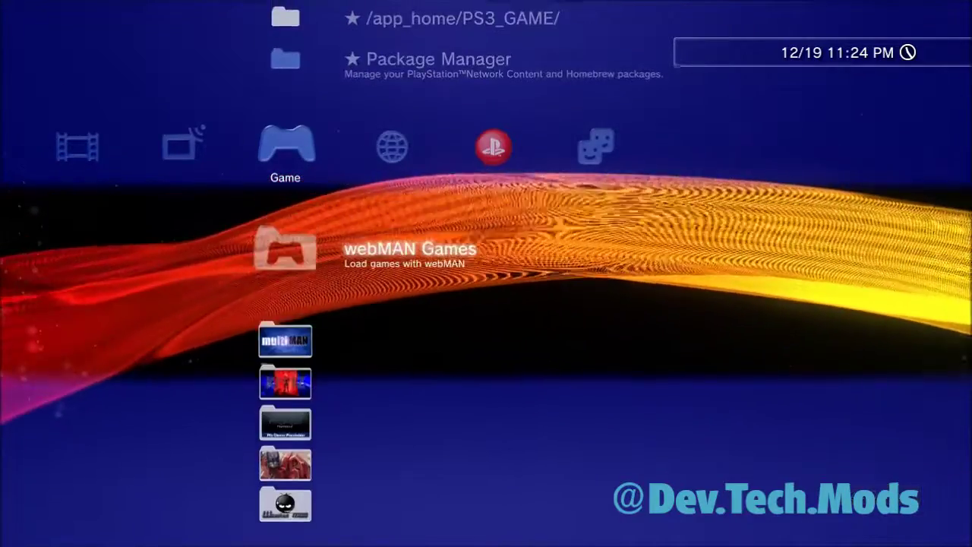
key("Down")
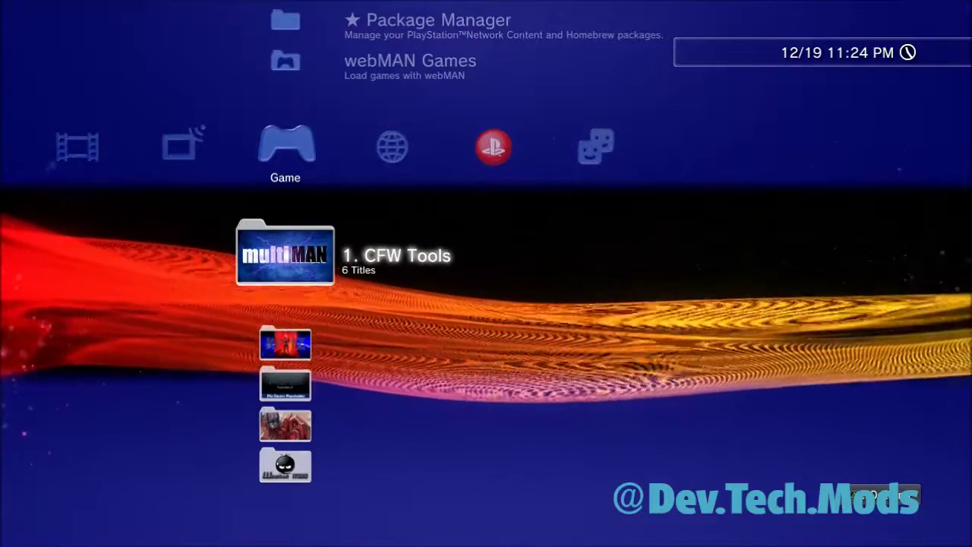
key("Down")
key("Down")
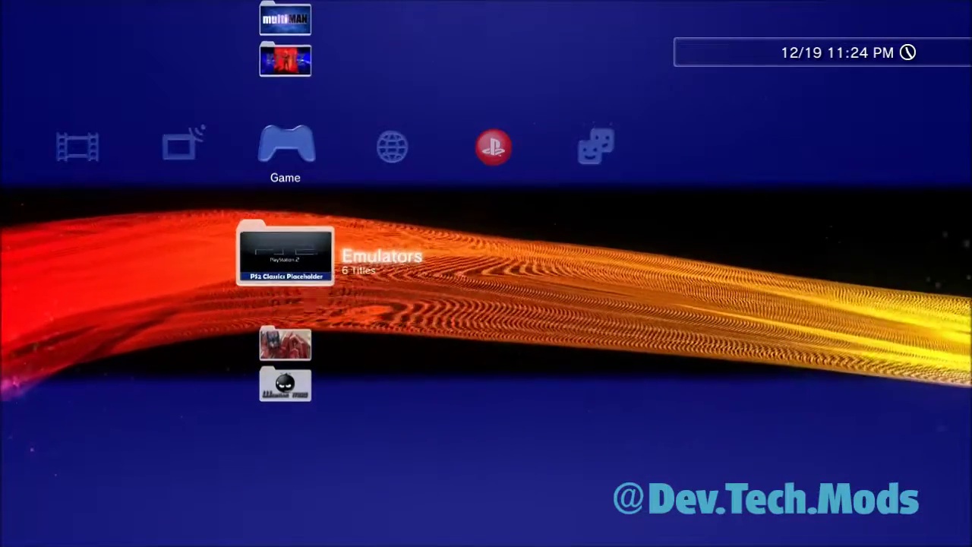
key("Down")
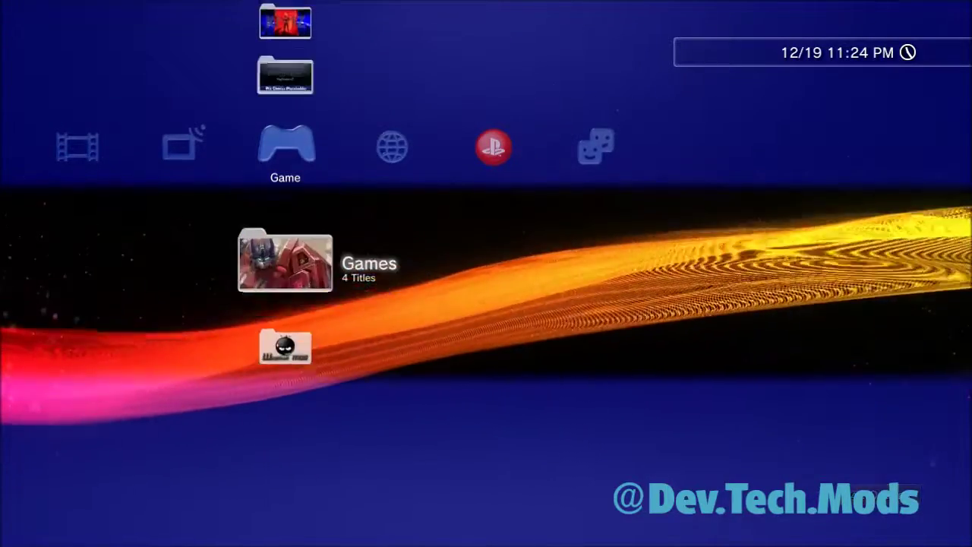
key("Down")
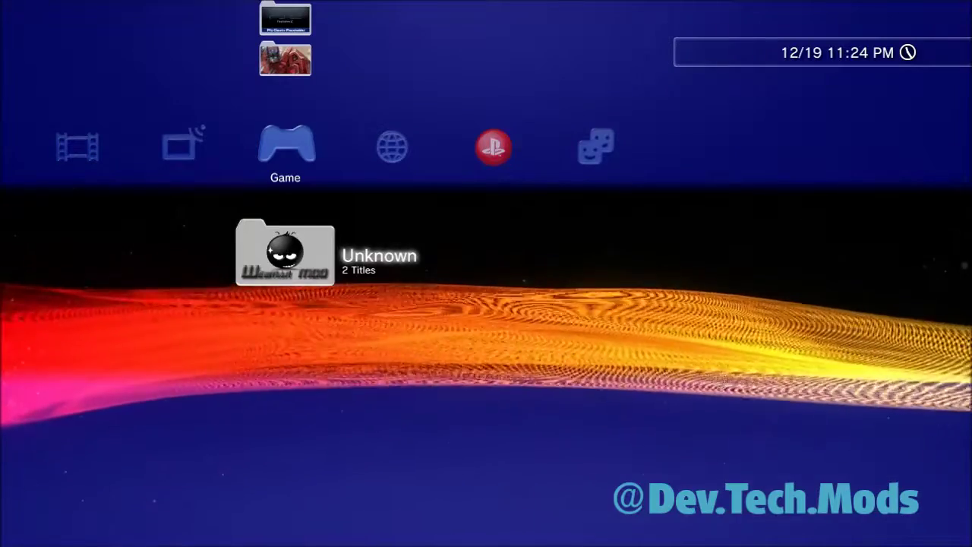
key("Up")
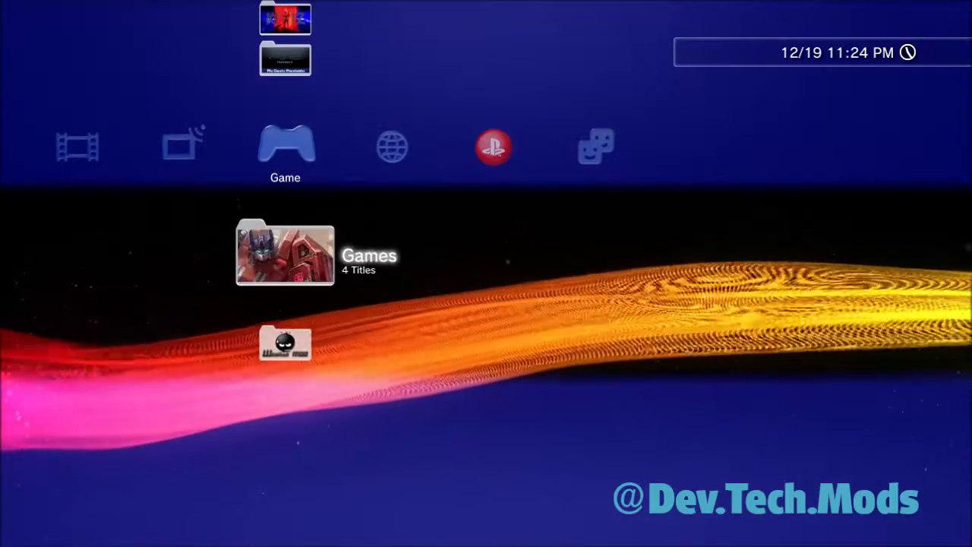
key("Up")
key("Up")
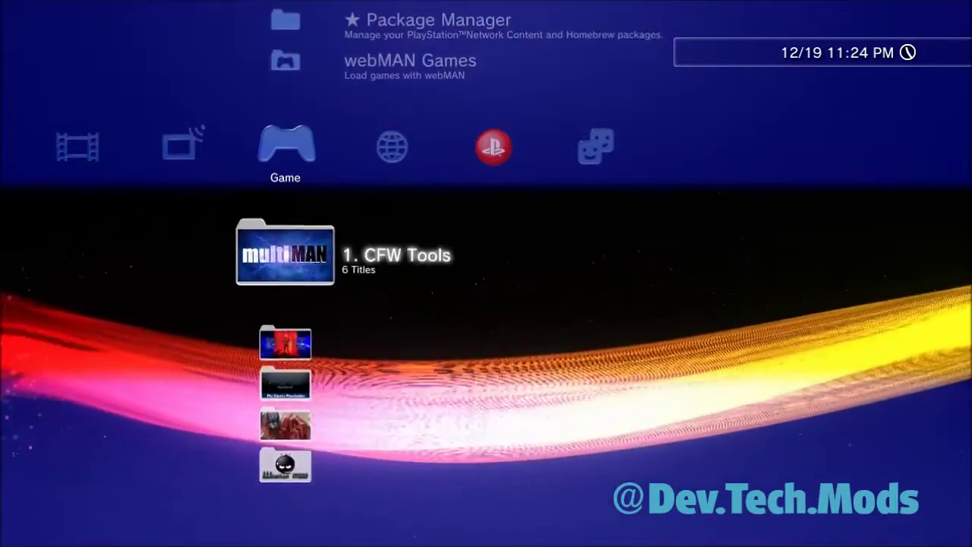
key("Up")
key("Down")
key("Down")
key("Down")
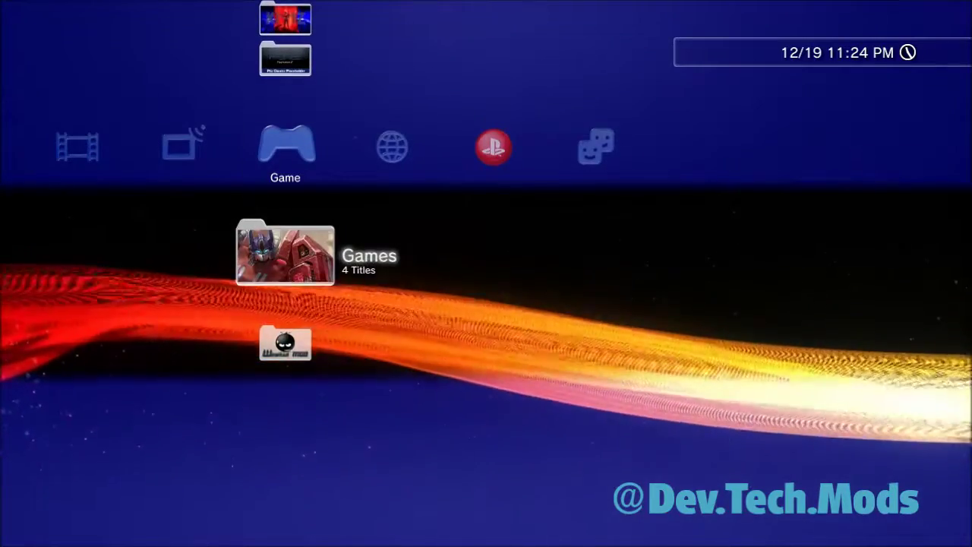
- List all game titles and bring up the options for webMAN MOD 1.45.05 Updater
key("Return")
key("Down")
key("Down")
key("Down")
key("Down")
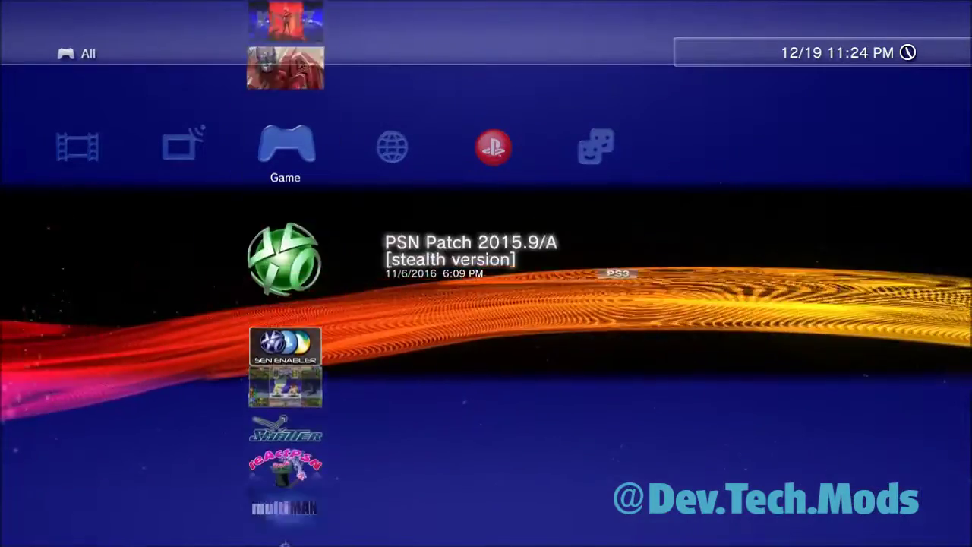
key("Down")
key("Down")
key("Up")
key("Up")
key("Up")
key("Up")
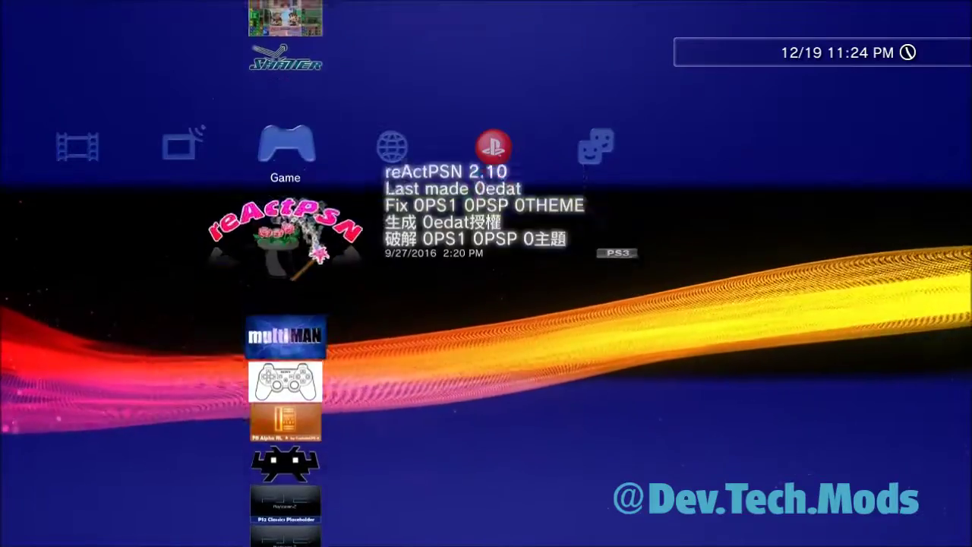
key("Up")
key("Up")
key("Up")
key("Up")
key("Up")
key("Up")
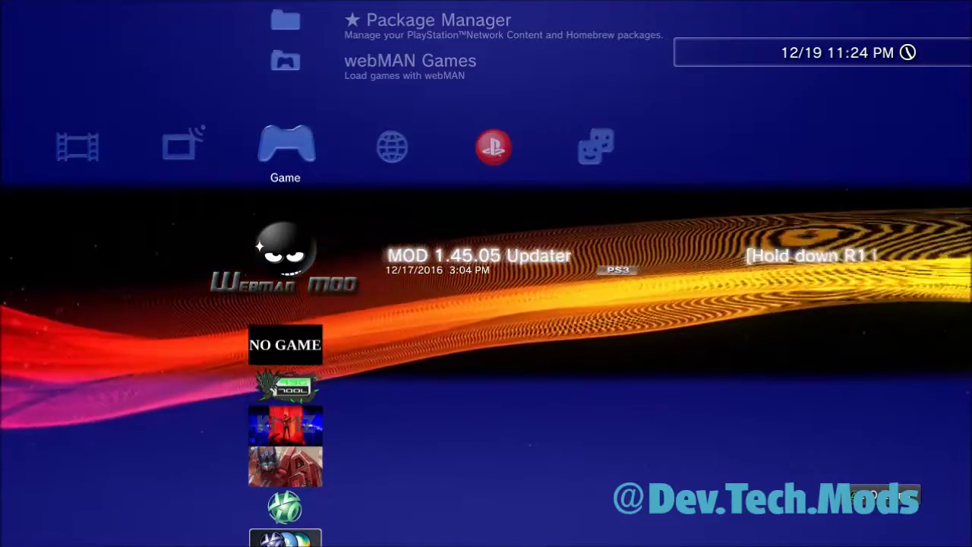
key("t")
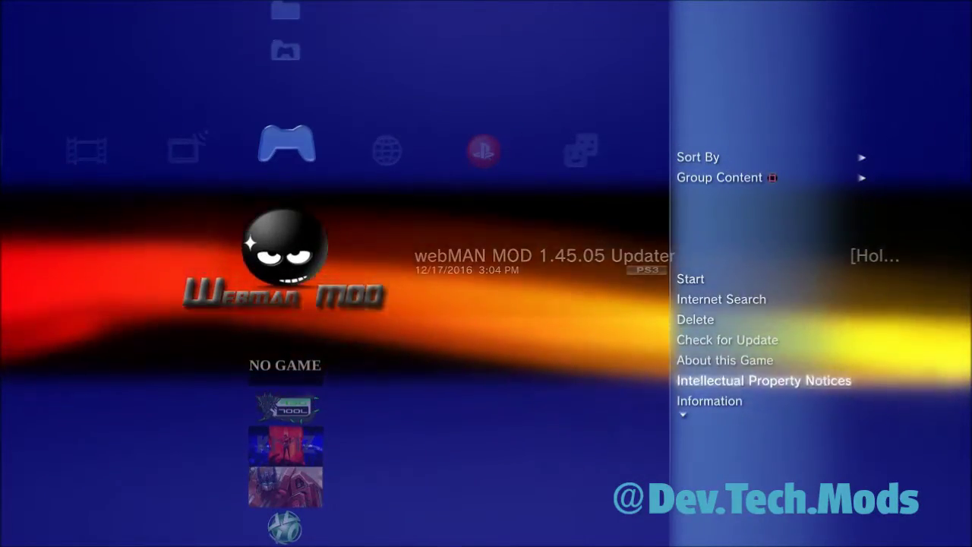
- Choose Information for the updater and begin editing its Album field on the on-screen keyboard
key("Up")
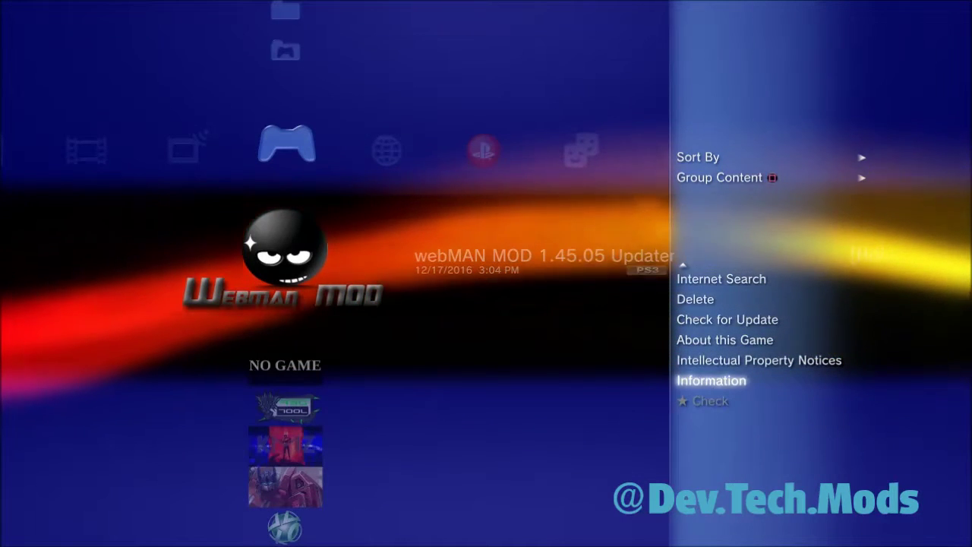
key("Return")
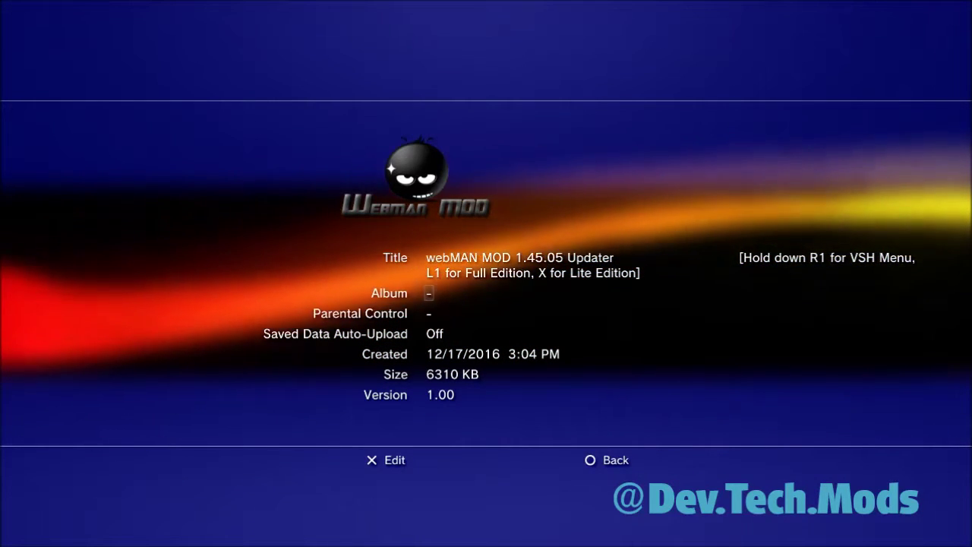
key("Return")
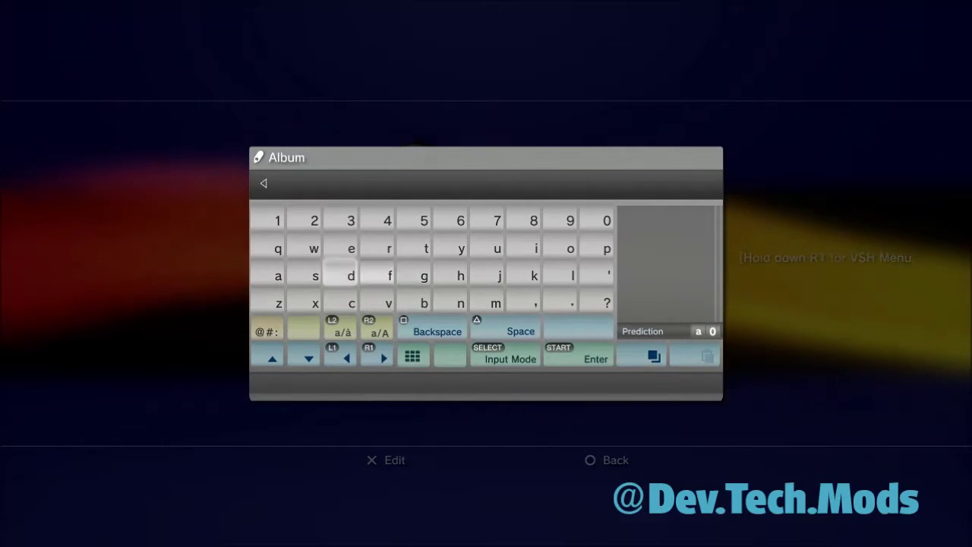
- Enter 'webman' as the updater's album name, save it, and exit the Information screen
type("we")
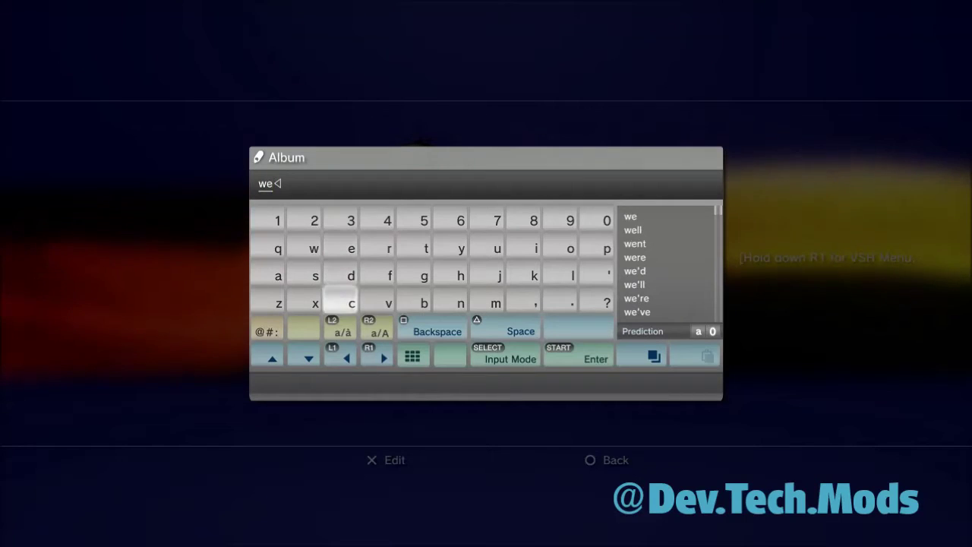
type("bman")
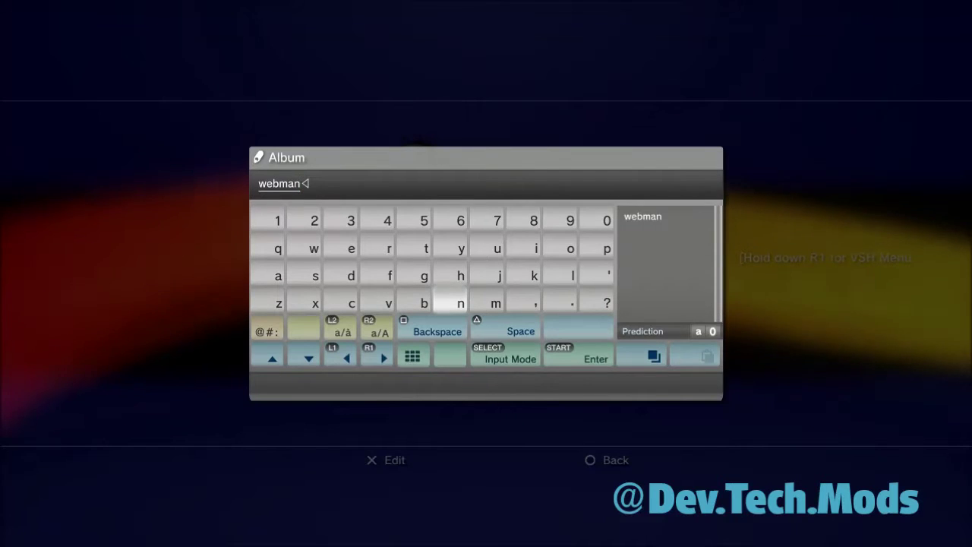
key("Right")
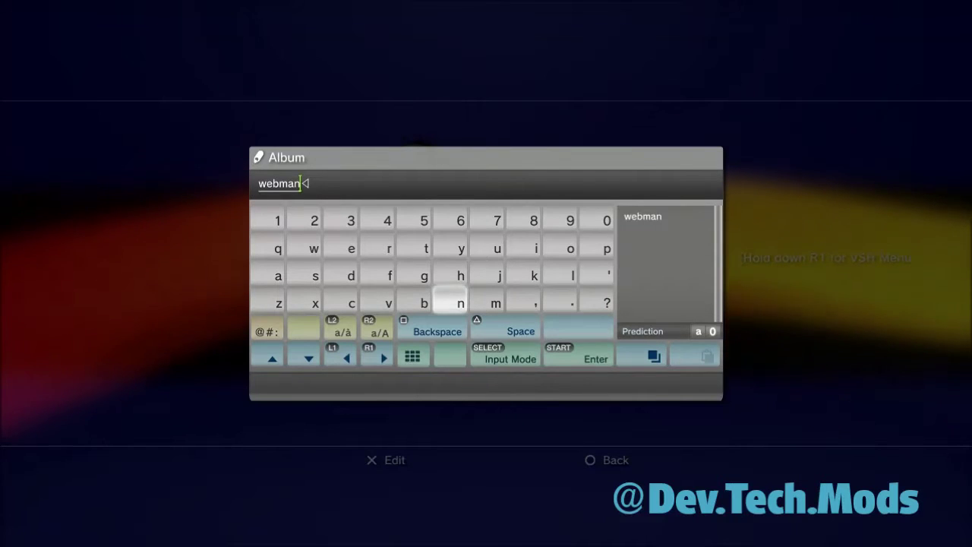
key("Return")
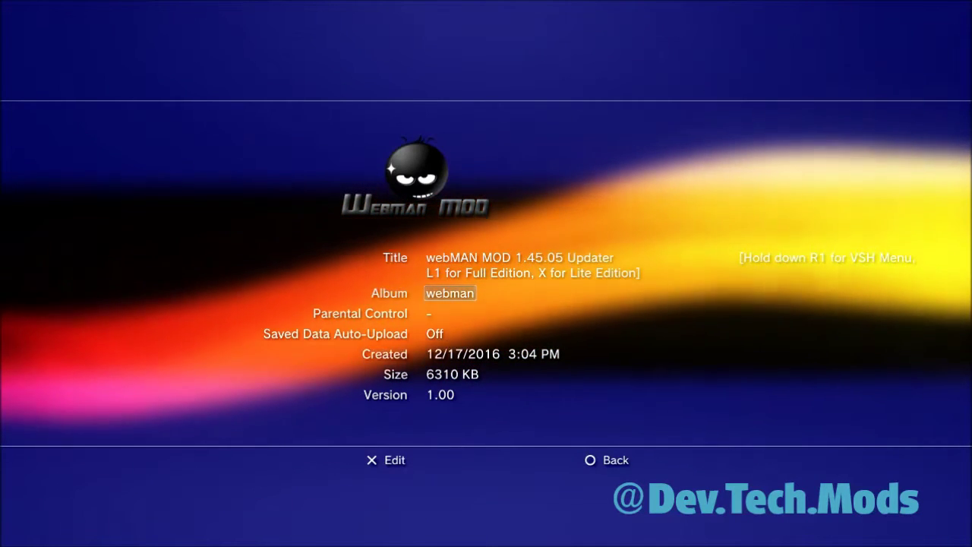
key("Escape")
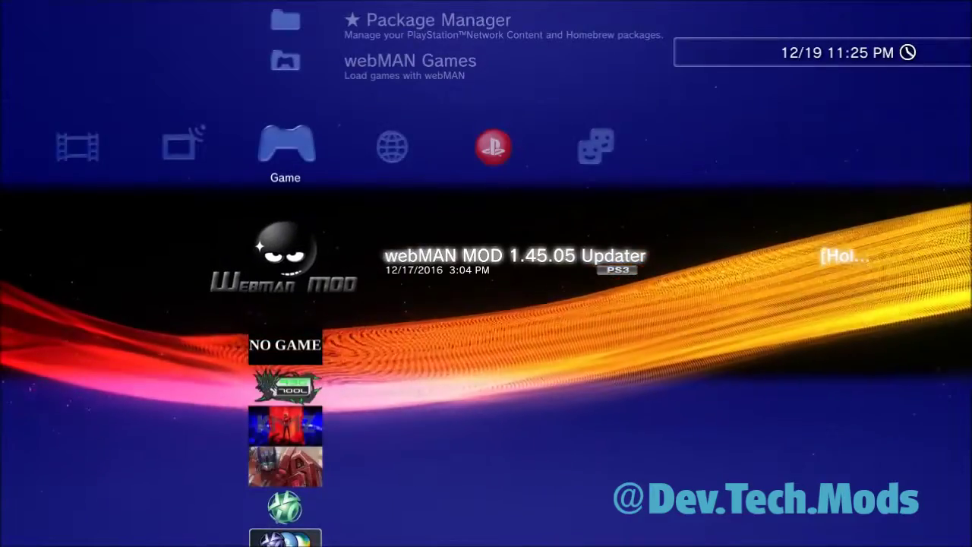
- Regroup games By Album and confirm the new webman folder holds 1 title, the updater
key("Return")
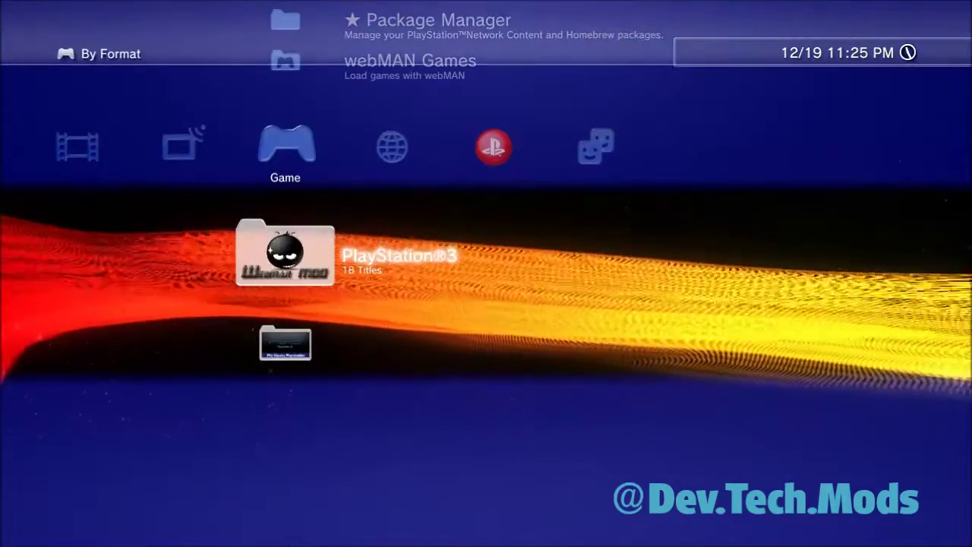
key("Down")
key("Down")
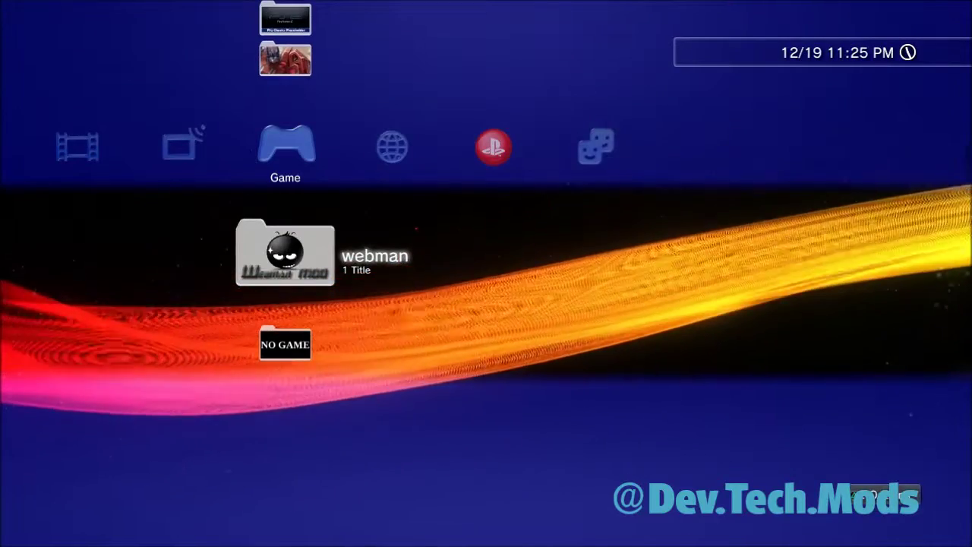
key("Return")
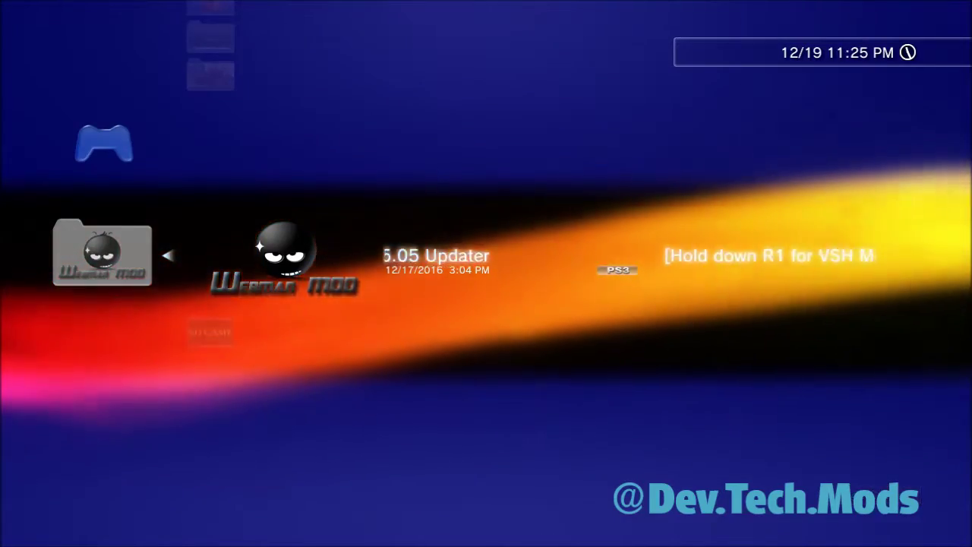
key("Escape")
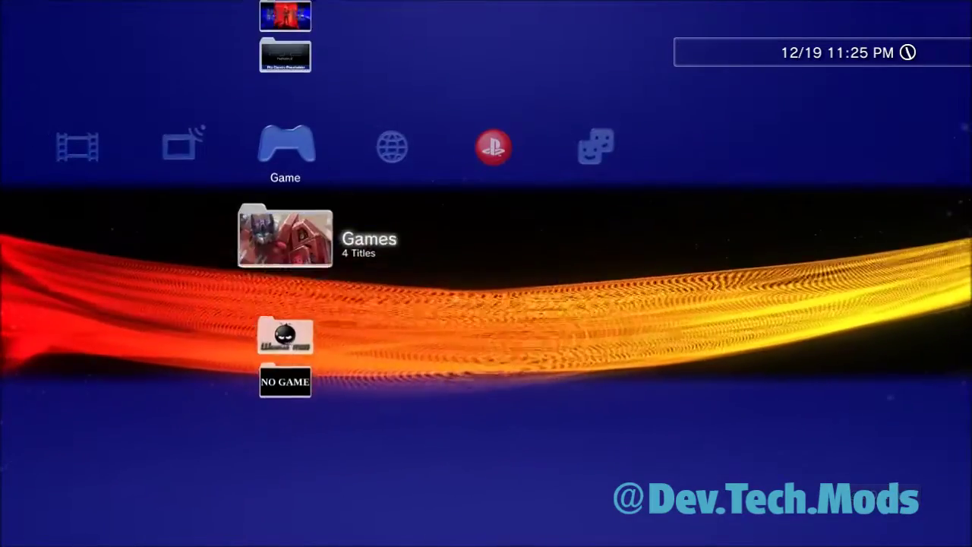
key("Down")
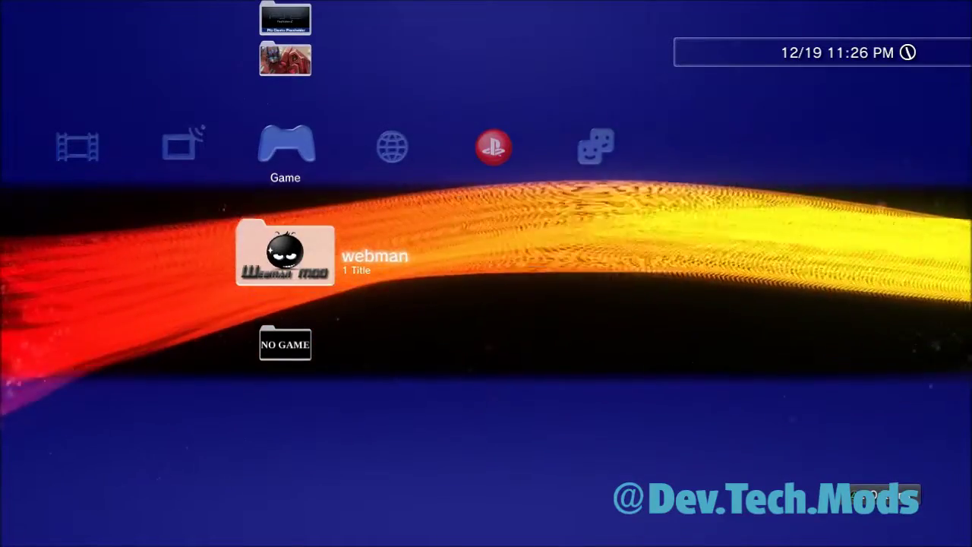
- Set PKG Launcher's Album to 'webman' in its Information screen
key("Down")
key("Return")
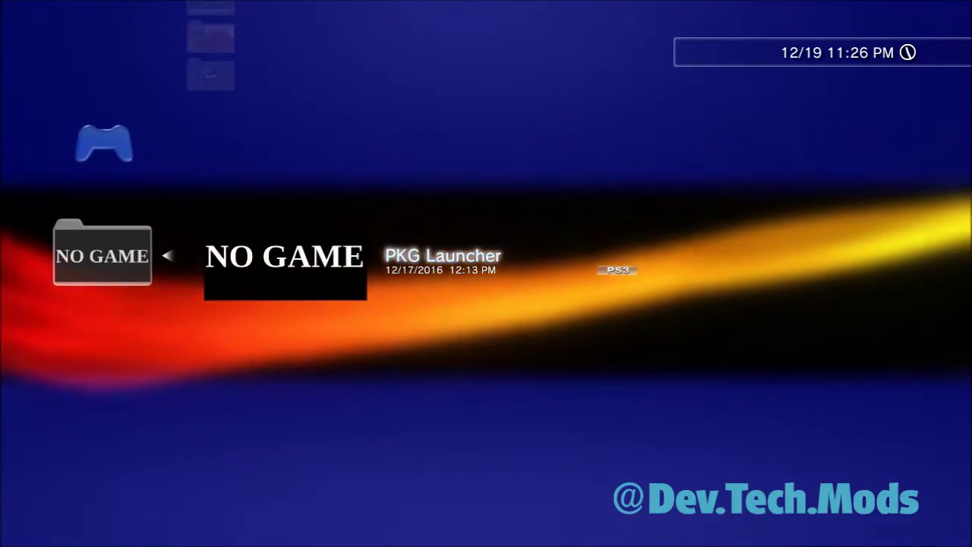
key("Menu")
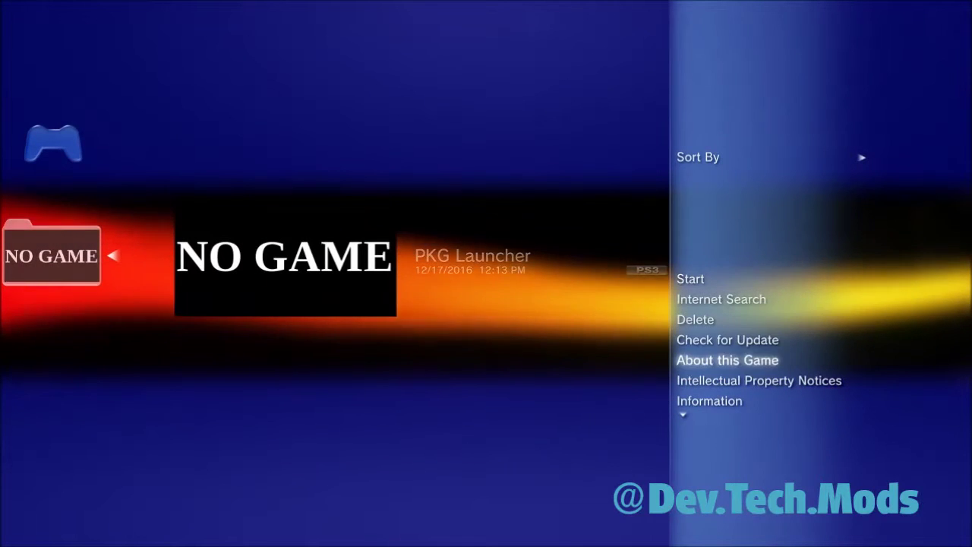
key("Return")
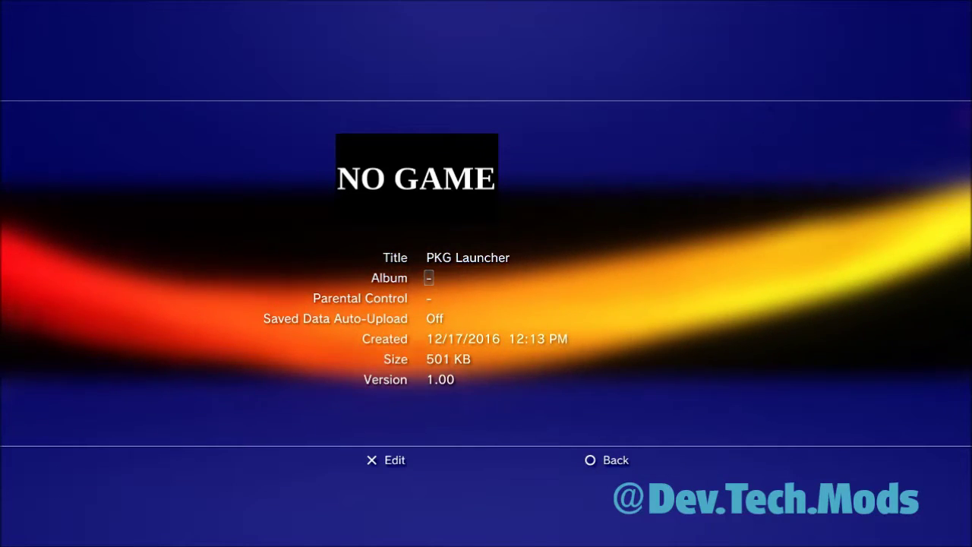
key("Return")
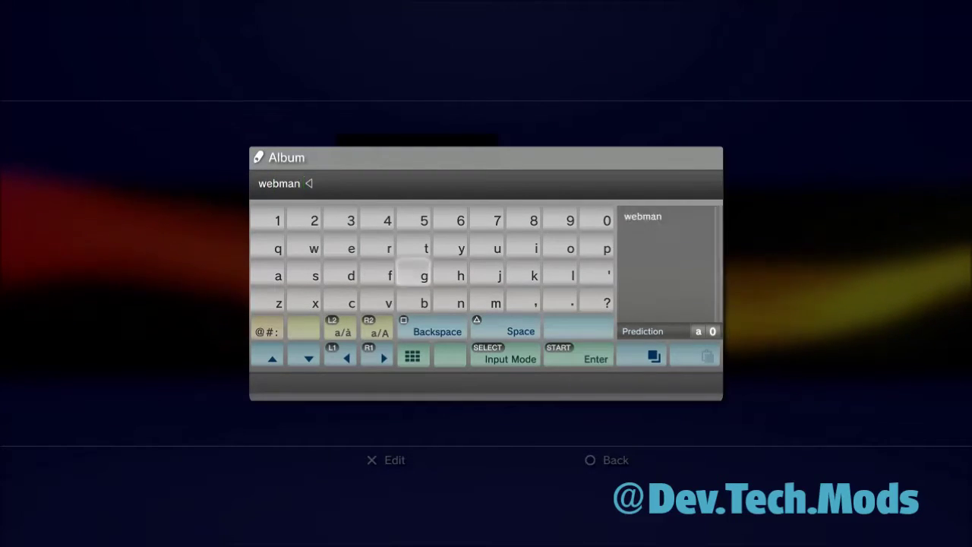
key("Return")
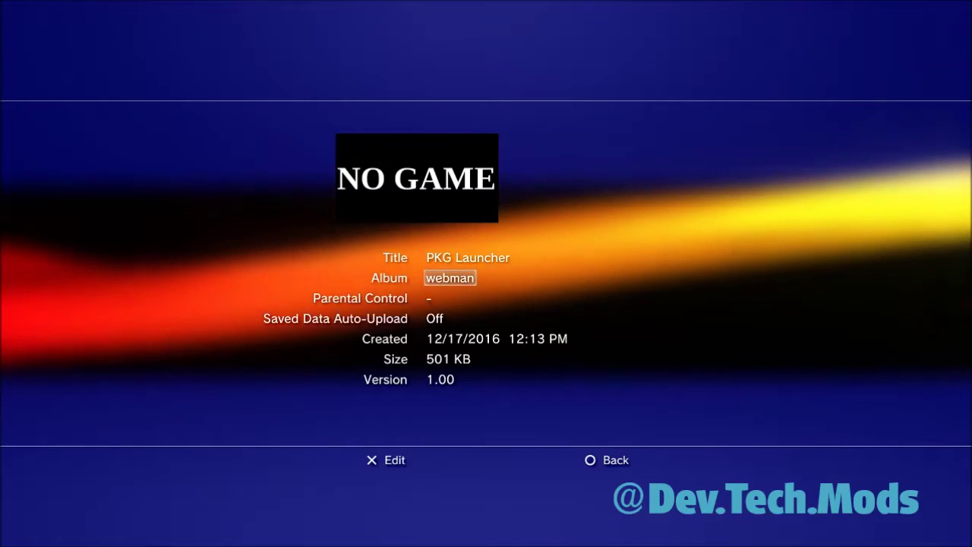
key("Escape")
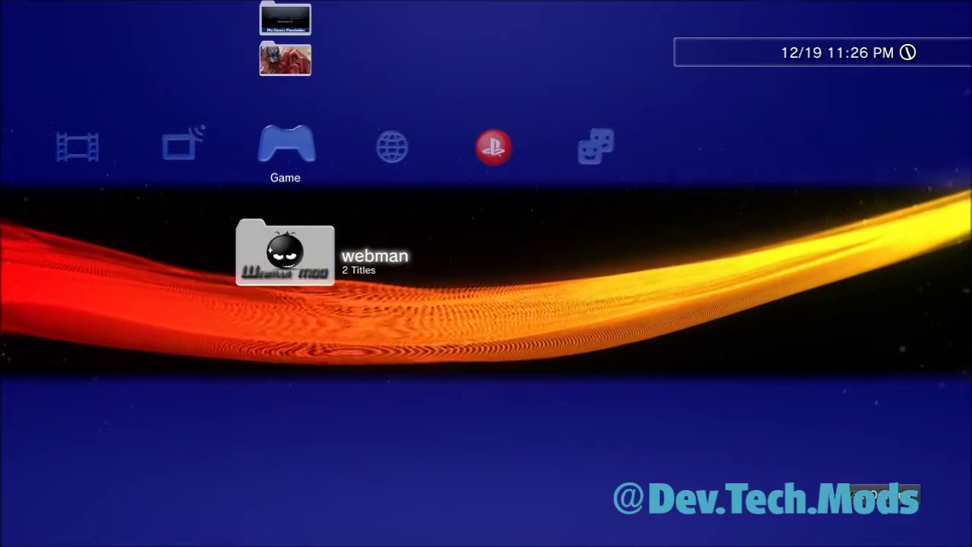
- Check the webman folder now holds PKG Launcher and webMAN MOD Updater, then close it
key("Return")
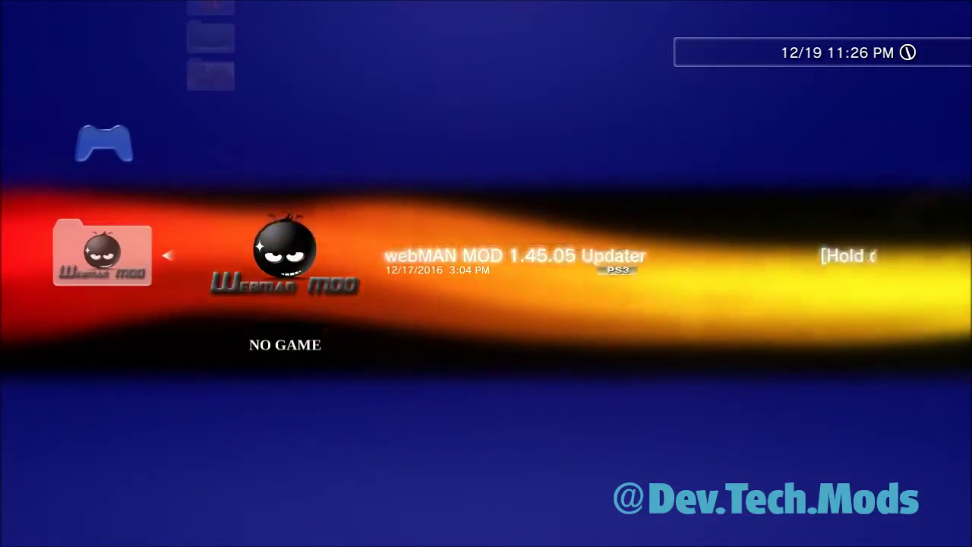
key("Down")
key("Up")
key("Escape")
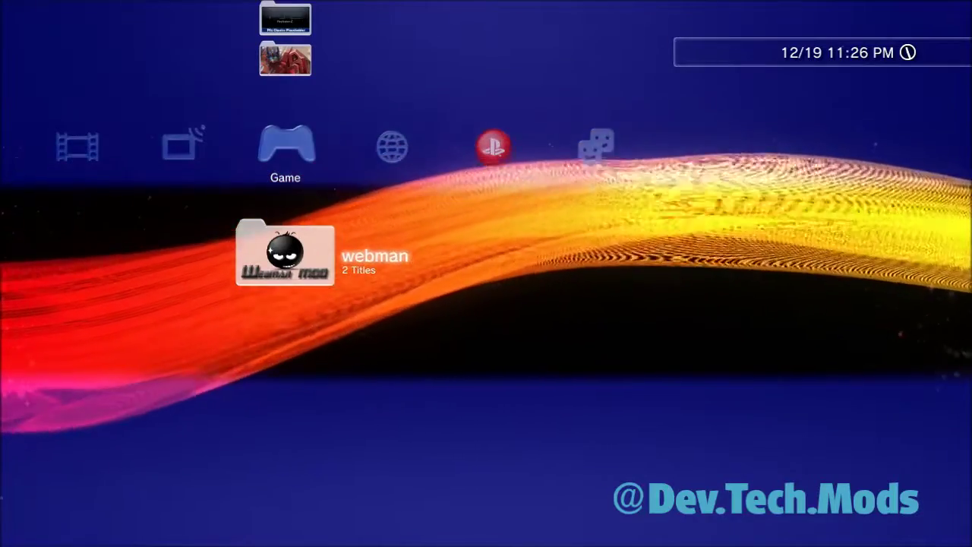
key("Up")
key("Up")
key("Down")
key("Down")
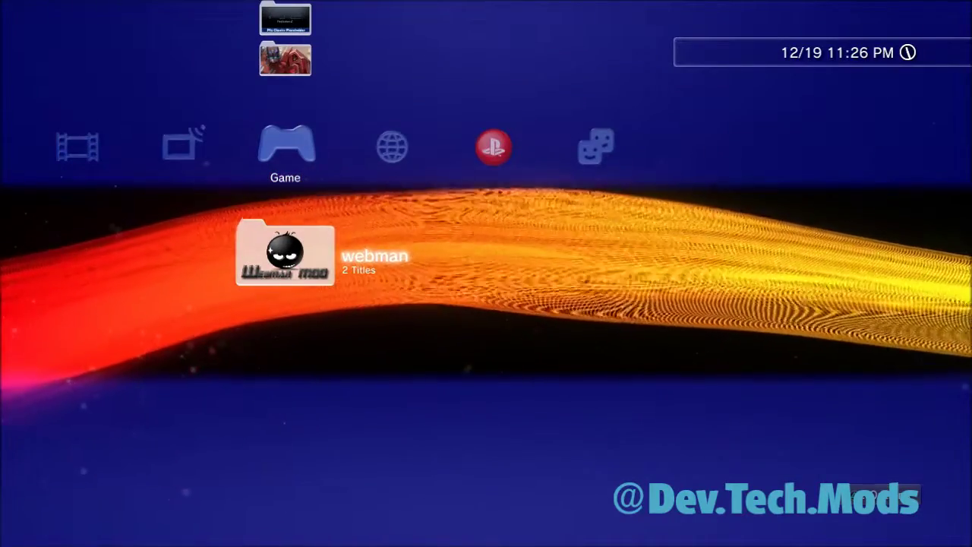
key("Menu")
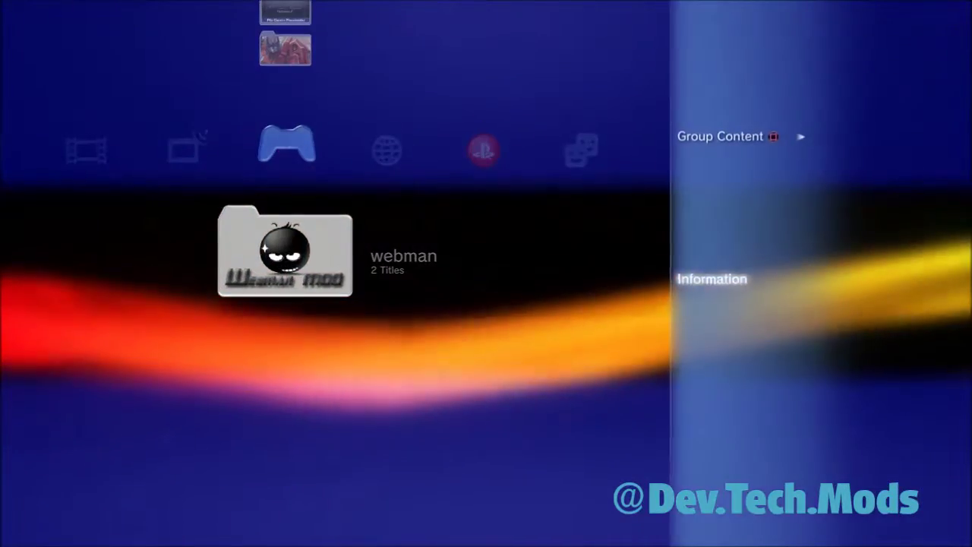
key("Return")
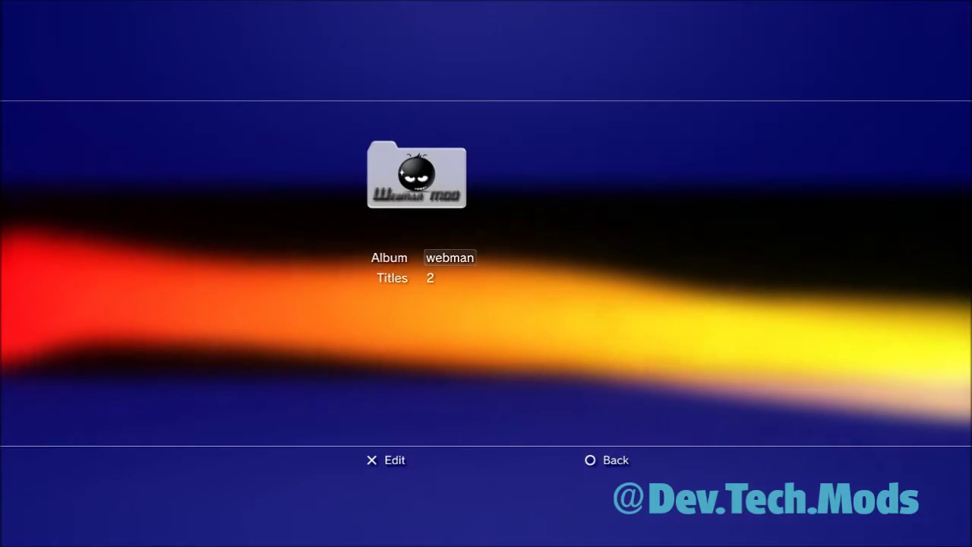
key("Return")
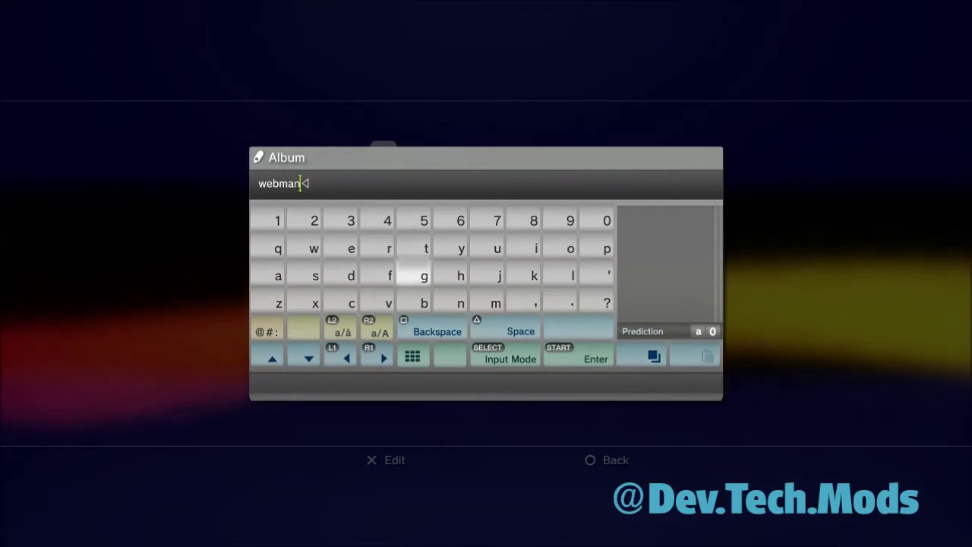
key("Return")
key("Escape")
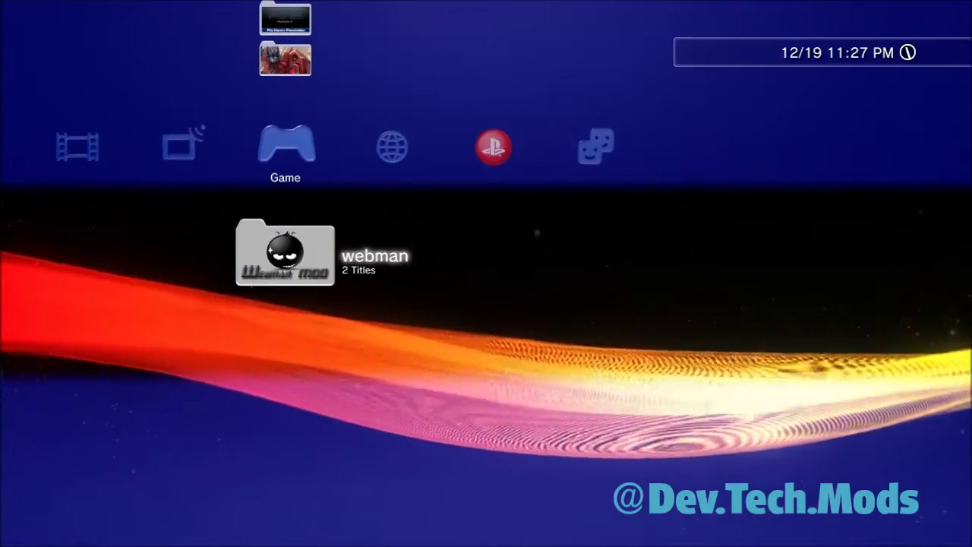
key("Left")
- In the my pics album, view the Screenshot's information (1920 x 1080 PNG), then back out
key("Left")
key("Left")
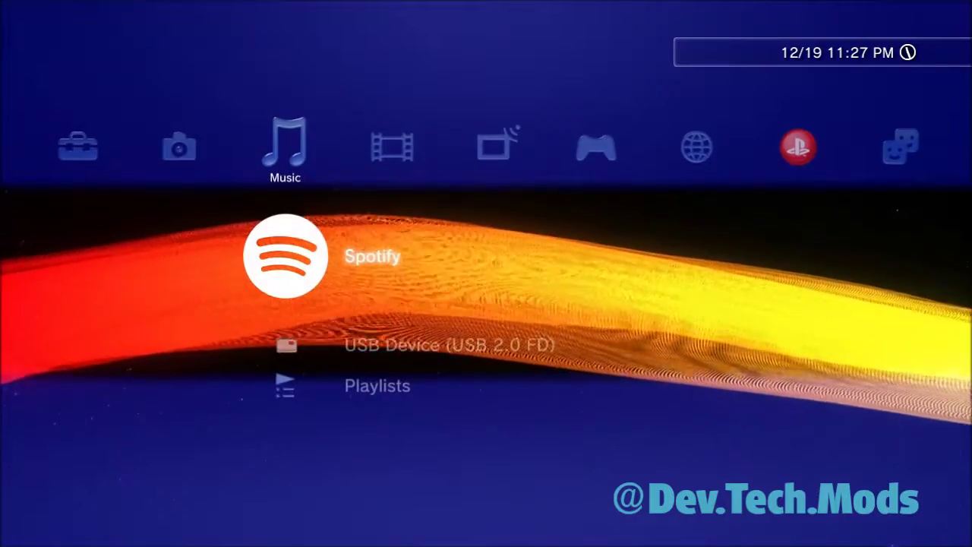
key("Left")
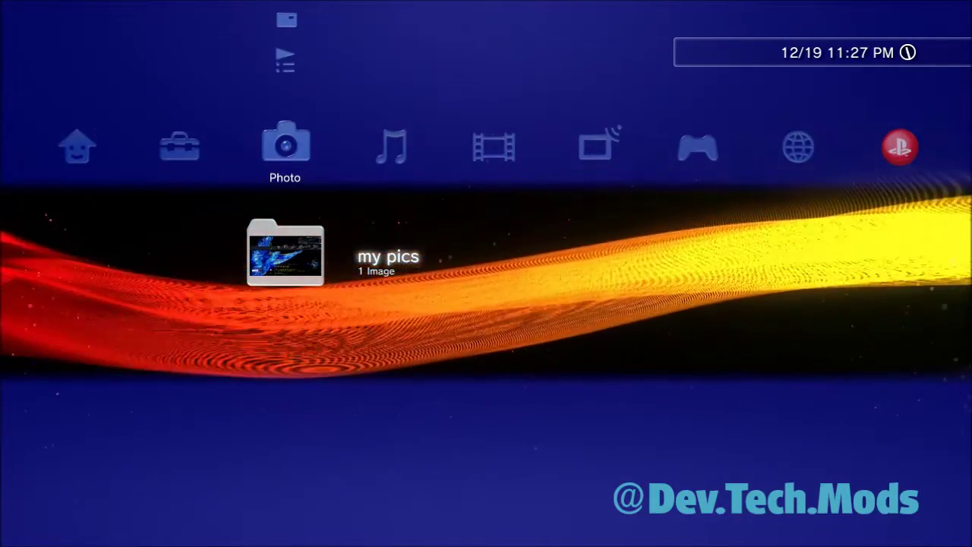
key("Return")
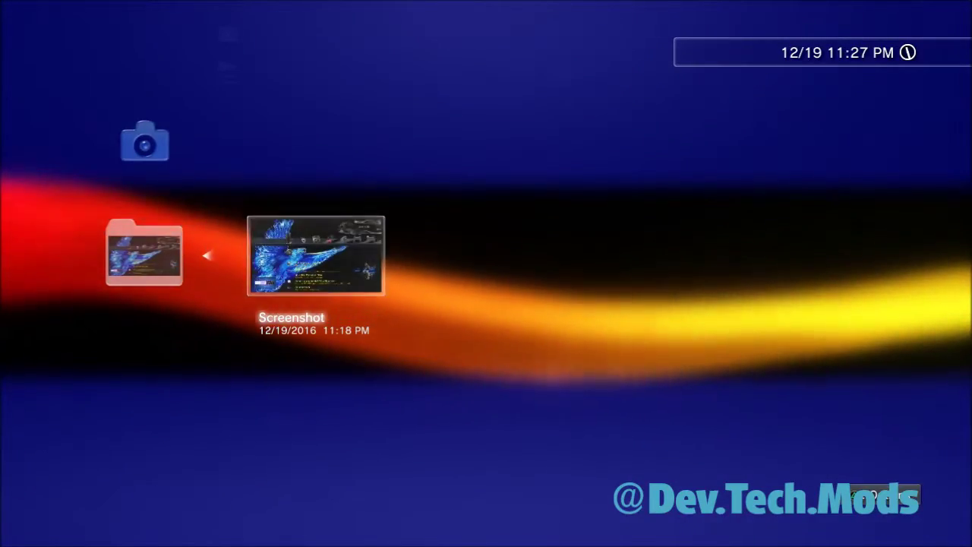
key("Menu")
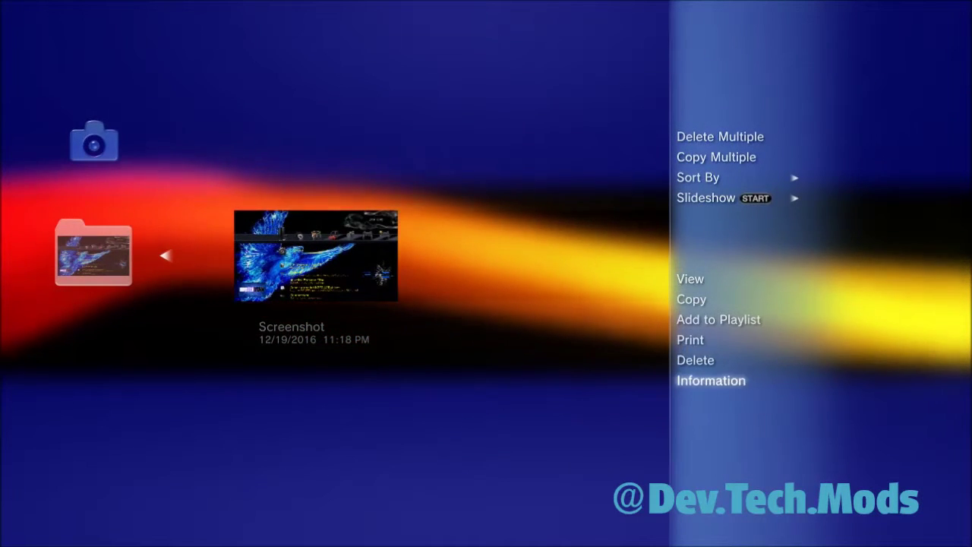
key("Return")
key("Down")
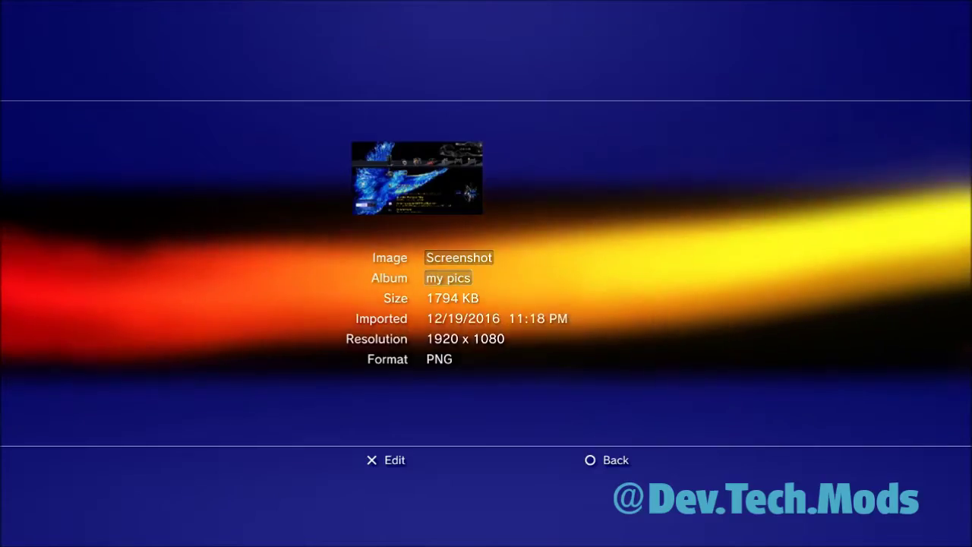
key("Escape")
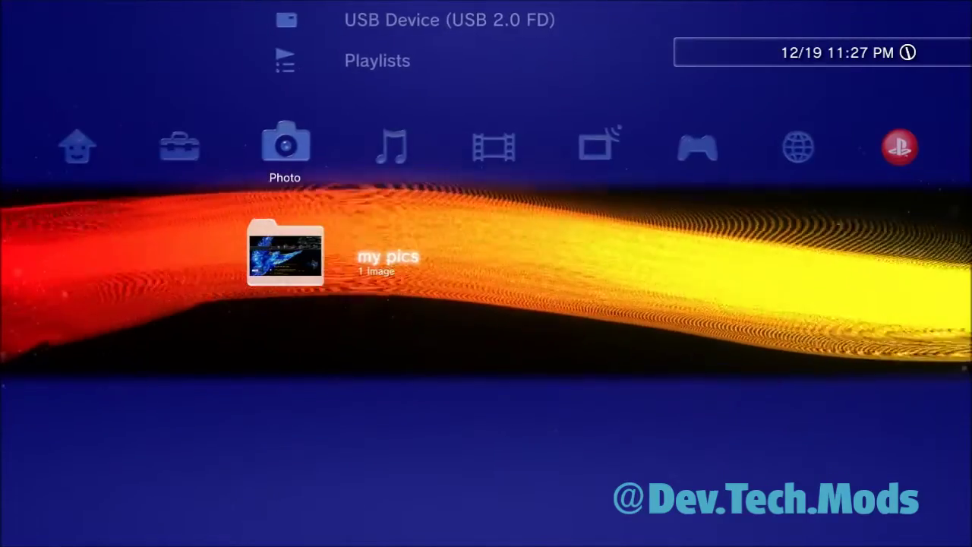
- Move from Photo past Music to the Video category, topped by PlayStation®Store
key("Up")
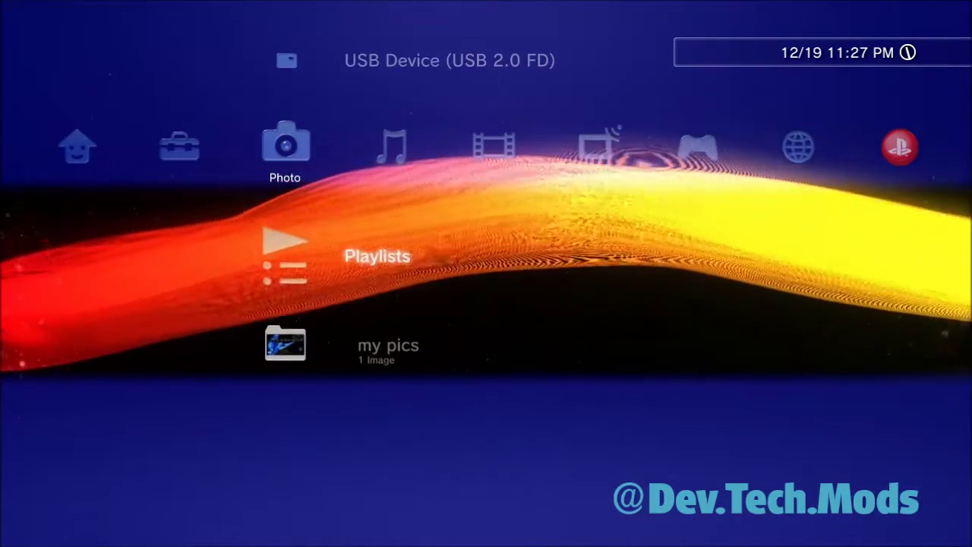
key("Down")
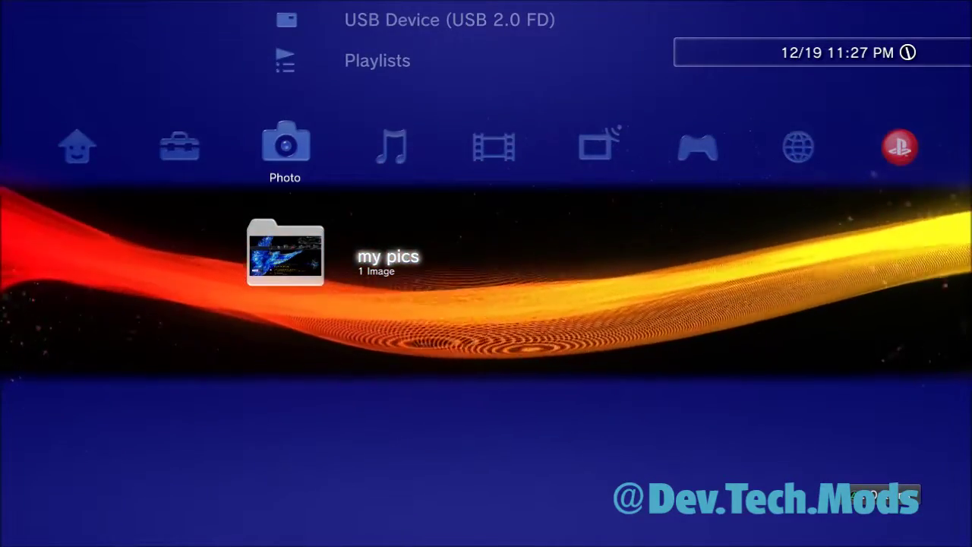
key("Right")
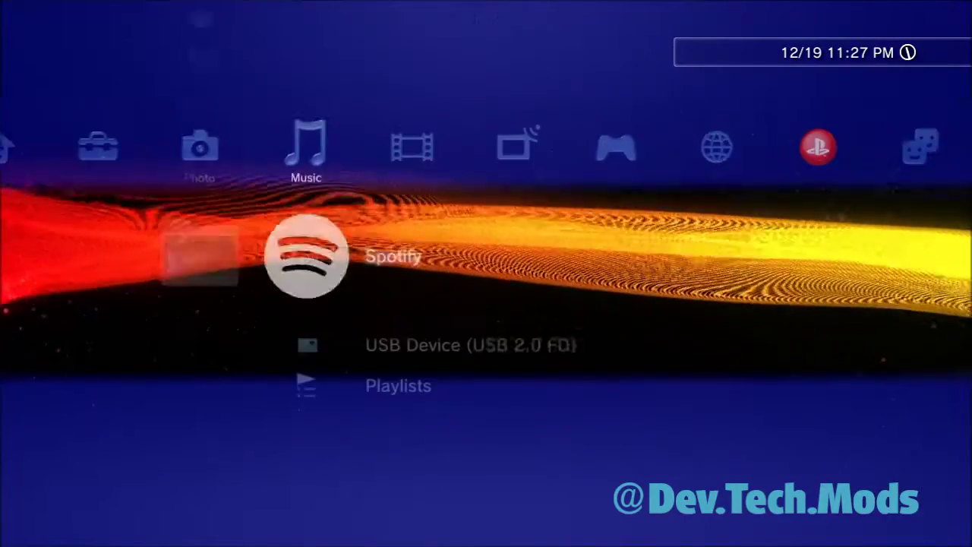
key("Return")
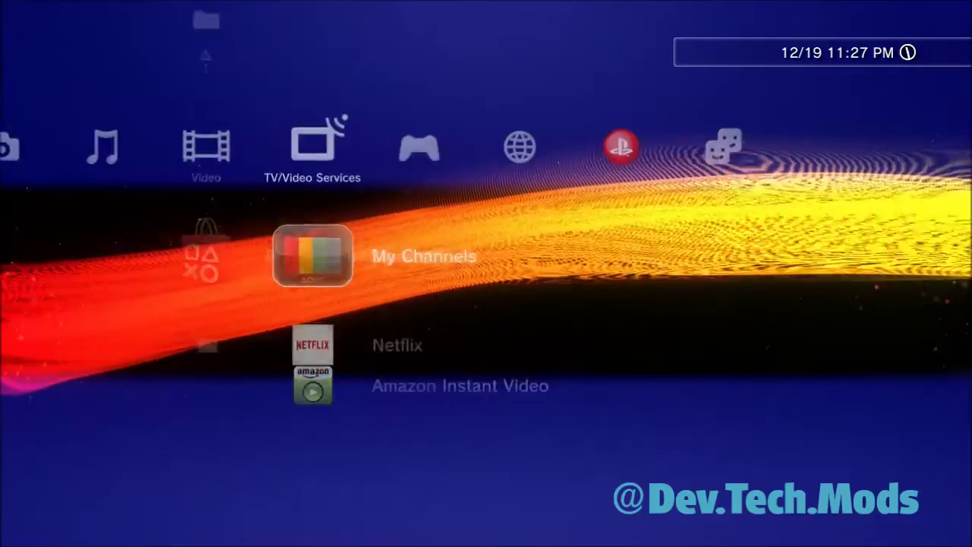
- Switch to the Game category and browse the album folders up to 1. CFW Tools
key("Right")
key("Up")
key("Up")
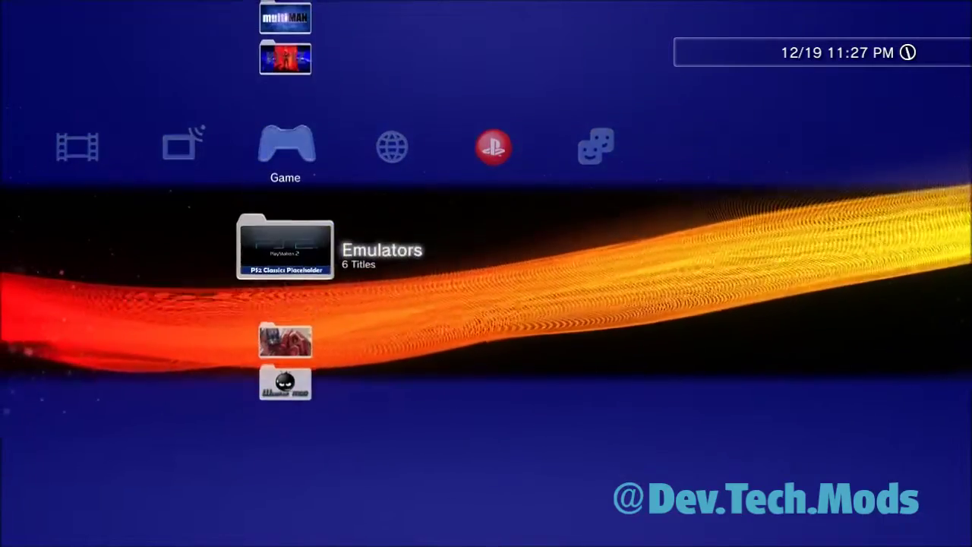
key("Up")
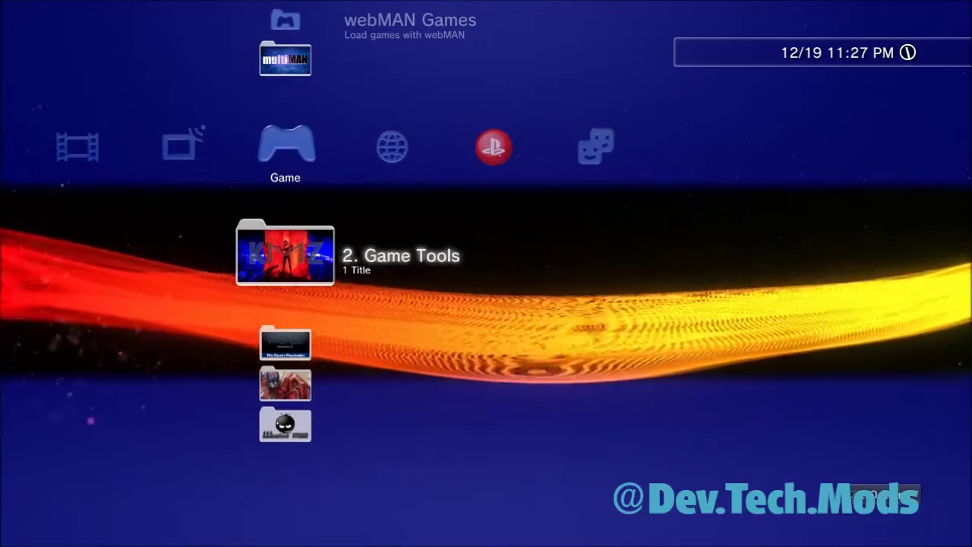
key("Up")
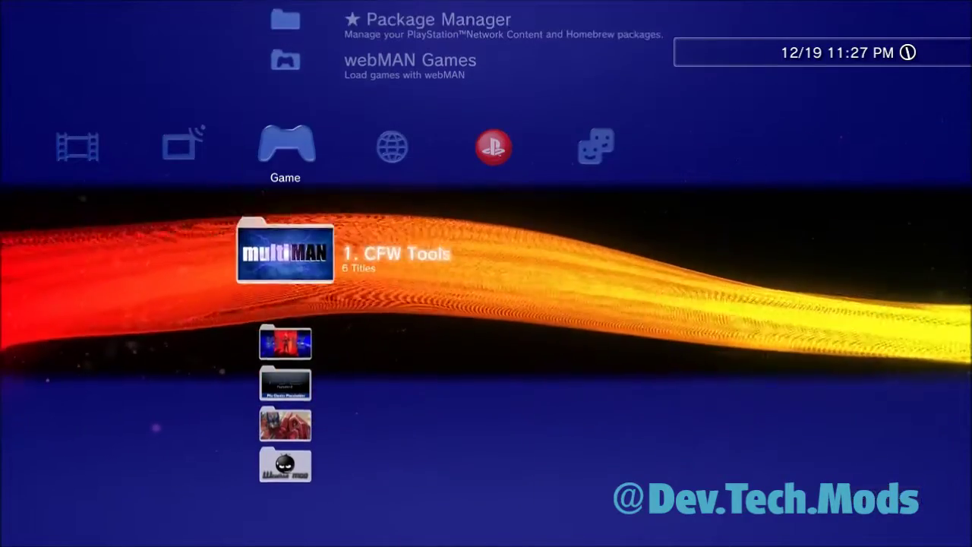
key("Down")
key("Up")
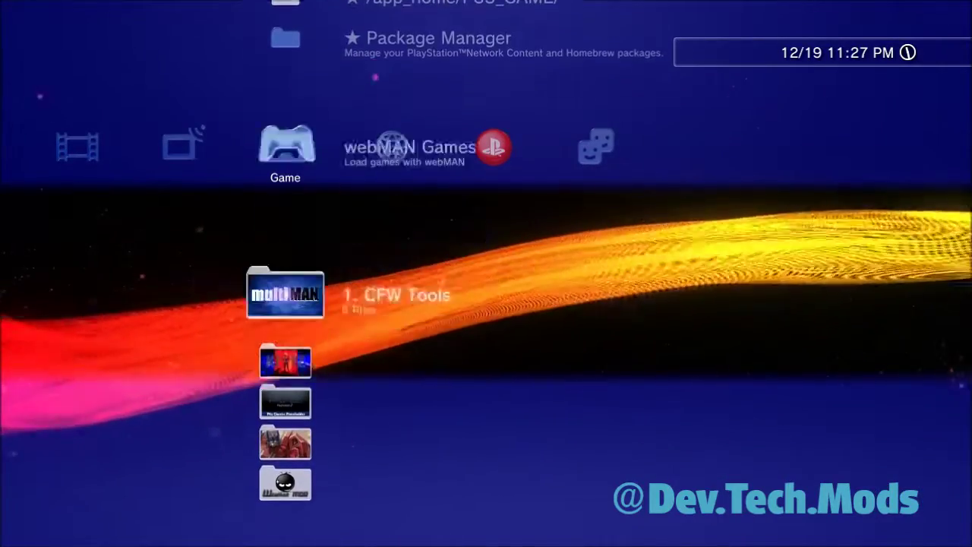
key("Down")
key("Down")
key("Up")
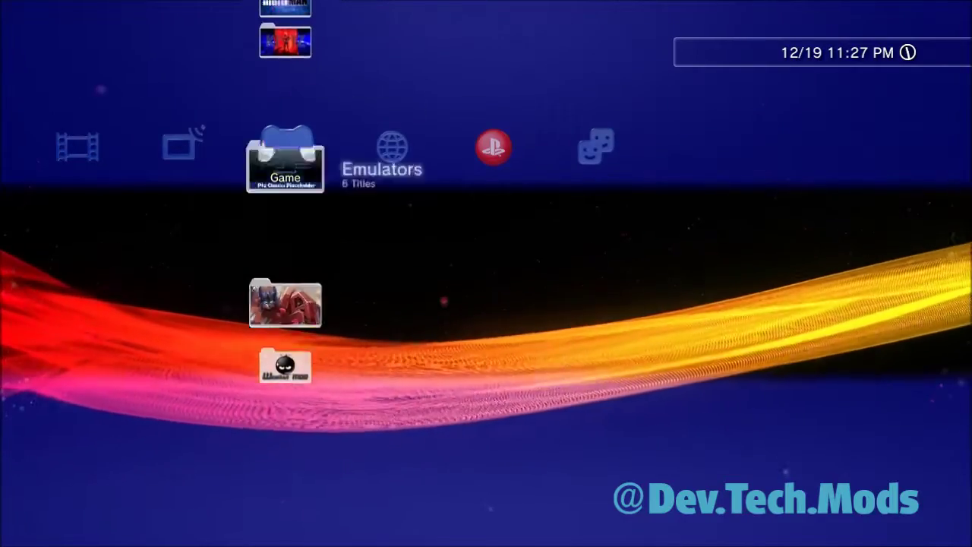
key("Up")
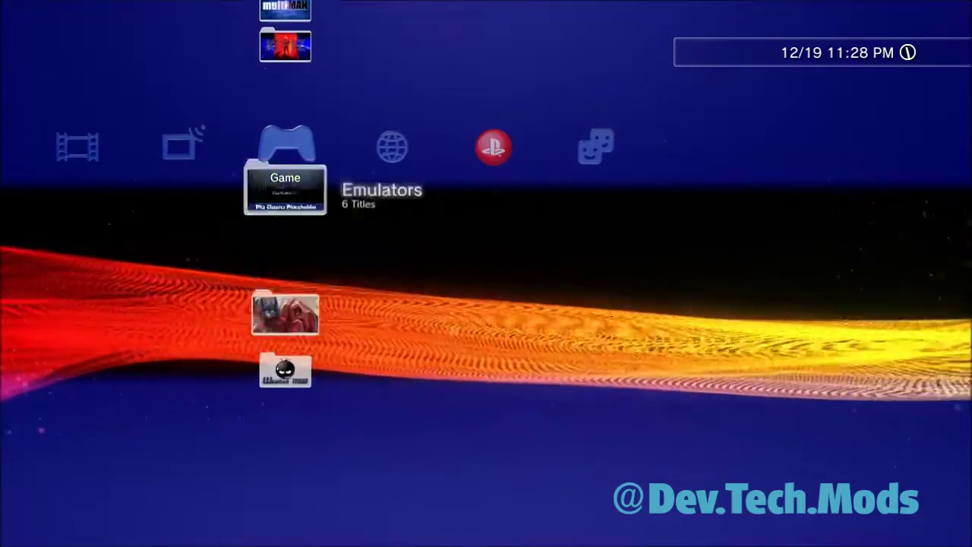
key("Up")
key("Up")
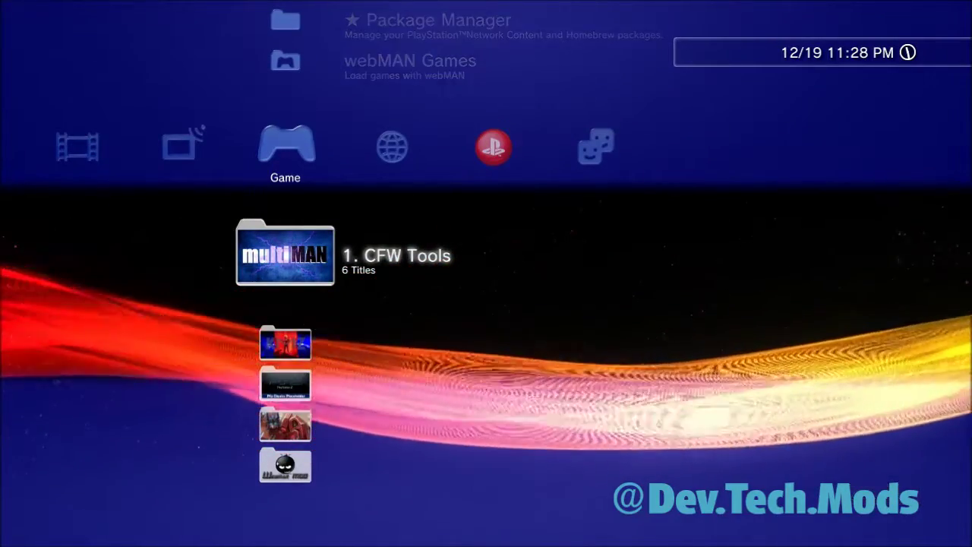
- Open the 1. CFW Tools folder, listing Rebug Toolbox among its 6 titles
key("Down")
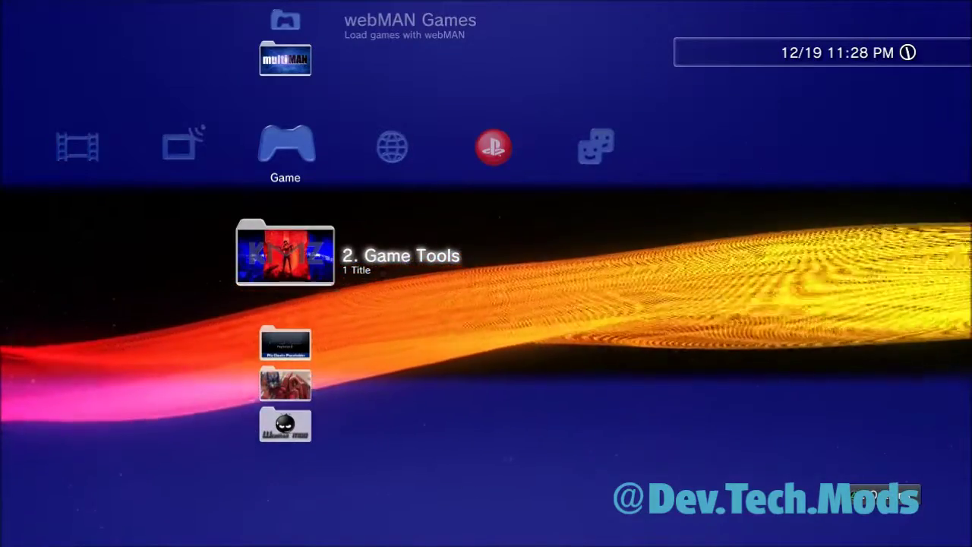
key("Up")
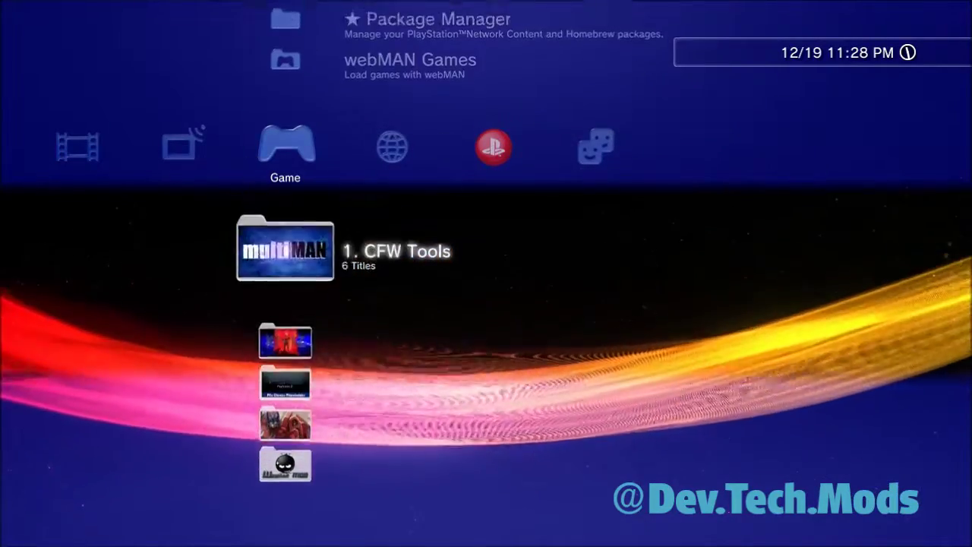
key("Down")
key("Up")
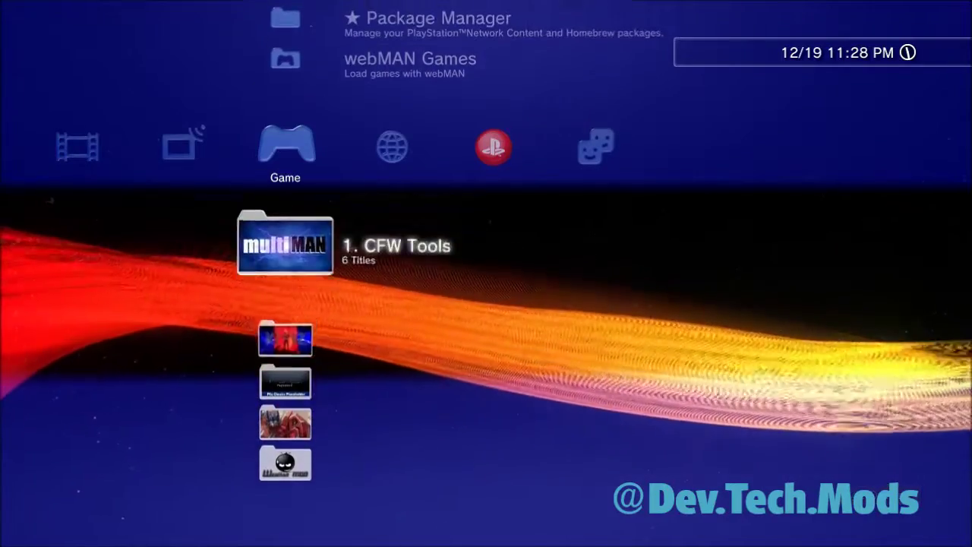
key("Down")
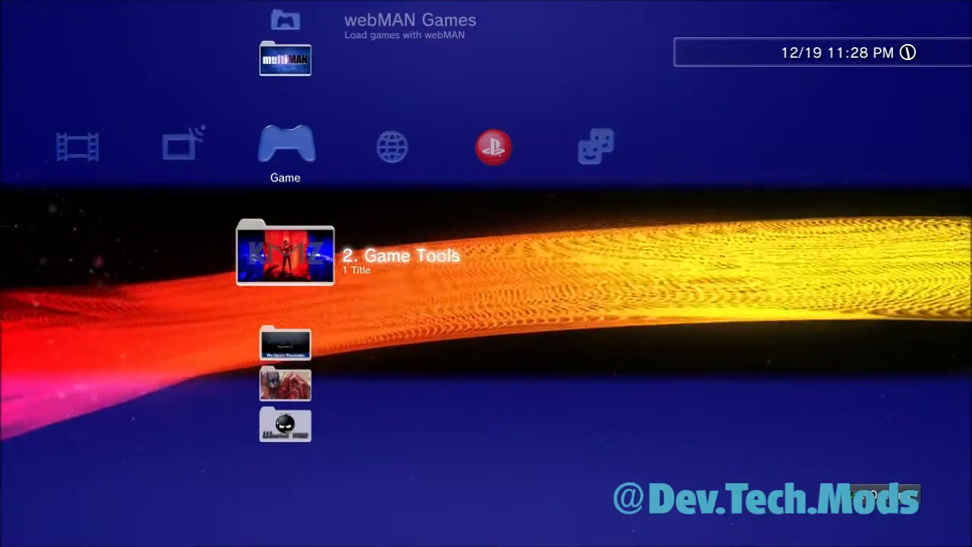
key("Up")
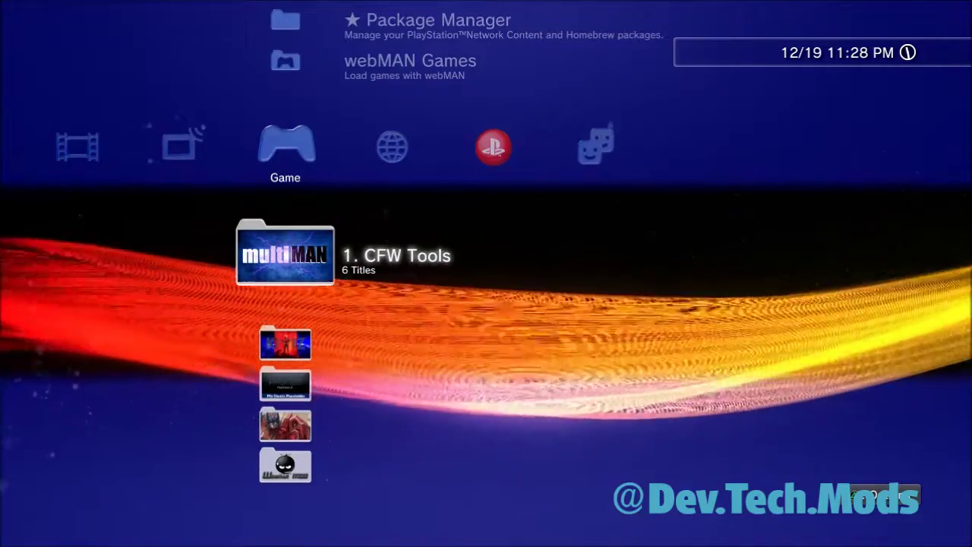
key("Down")
key("Up")
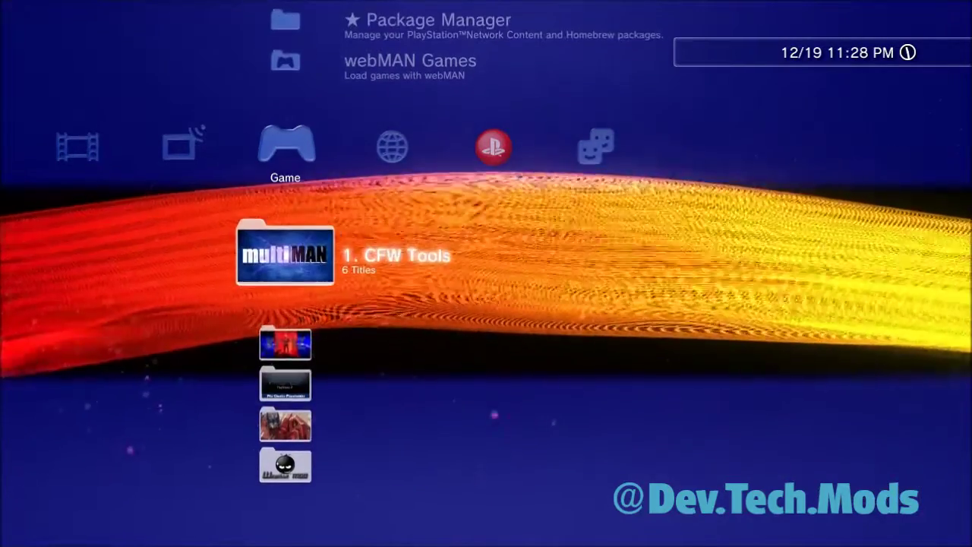
key("Return")
- Re-confirm reActPSN 2.10's Album as '1. CFW Tools' via its Information screen
key("Down")
key("Down")
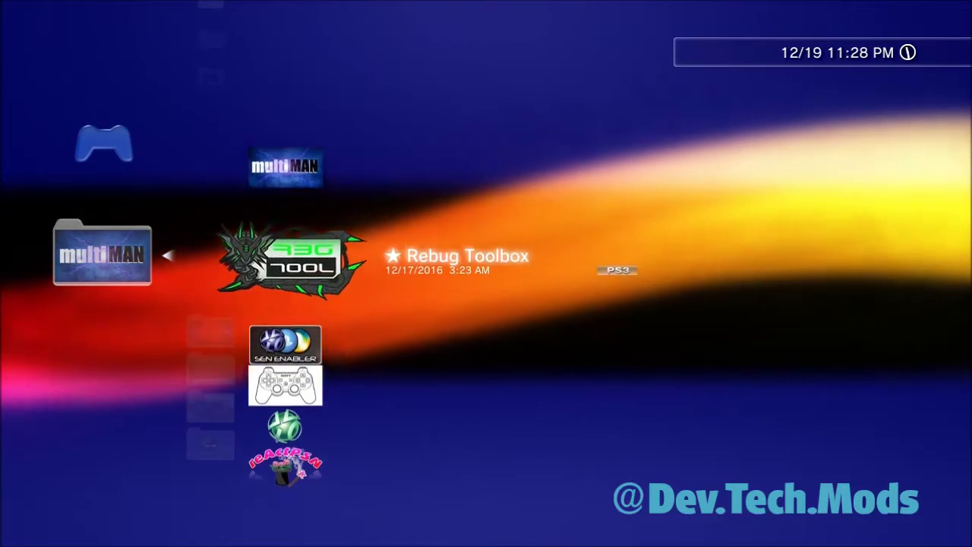
key("Down")
key("Down")
key("Down")
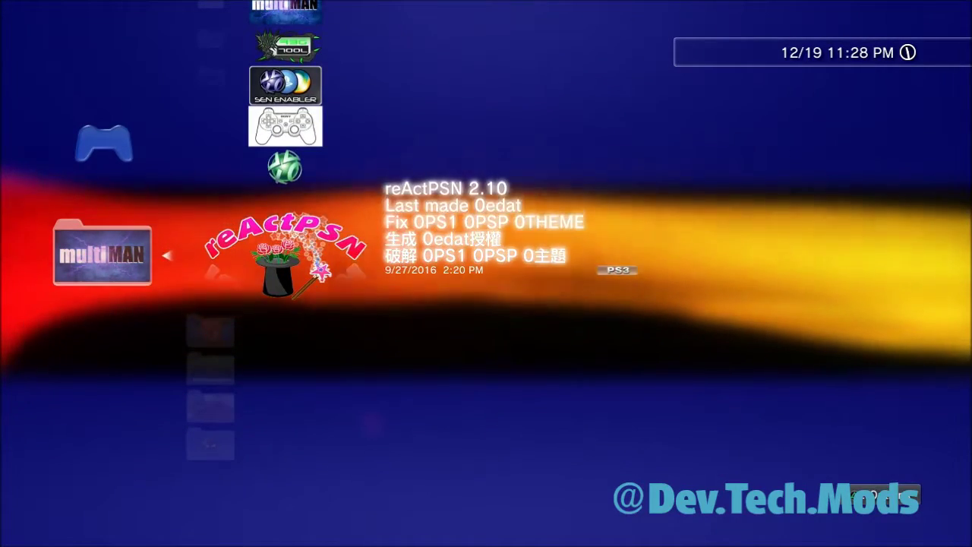
key("Menu")
key("Down")
key("Down")
key("Down")
key("Down")
key("Down")
key("Down")
key("Down")
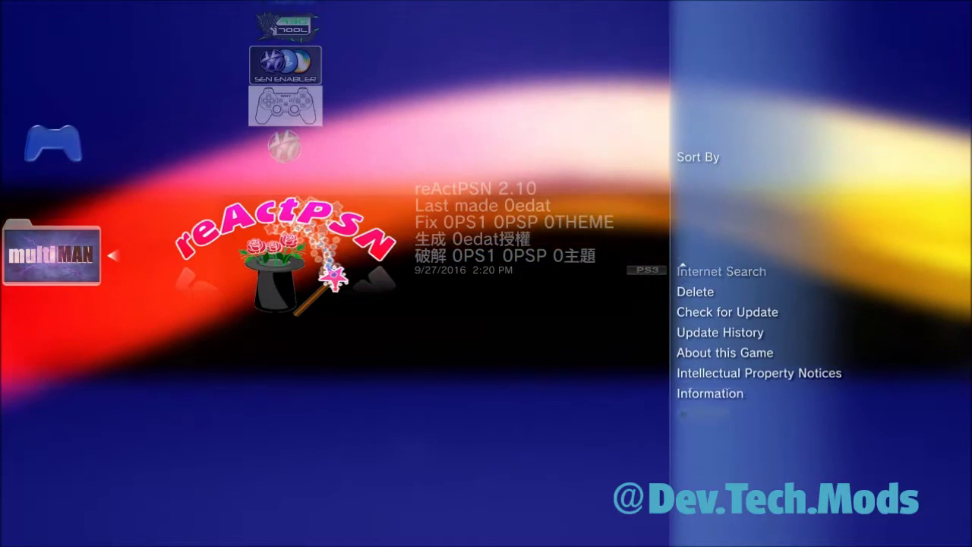
key("Return")
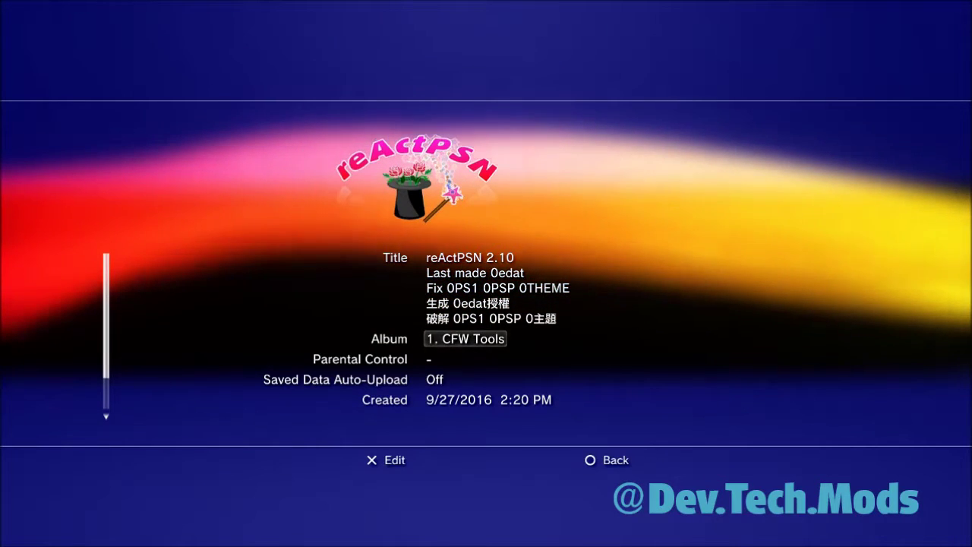
key("Return")
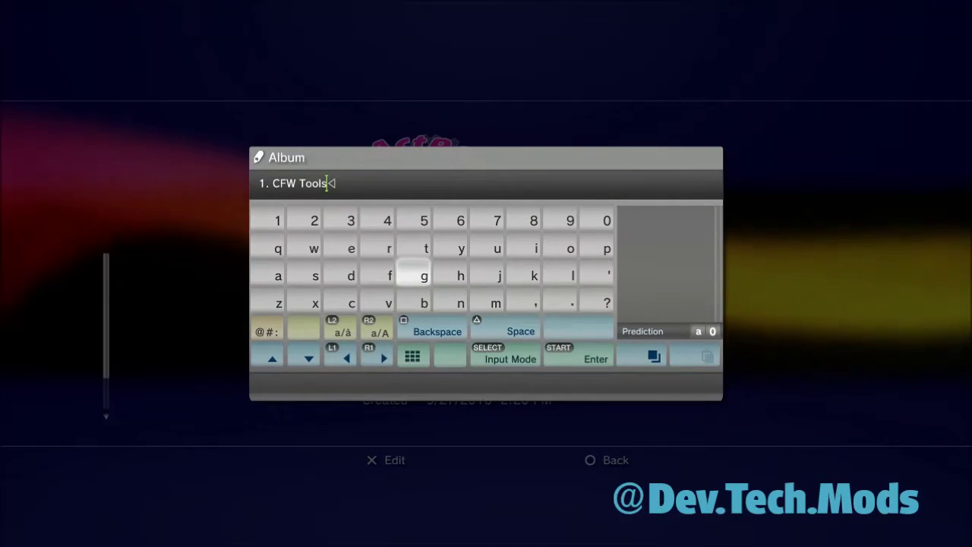
key("Return")
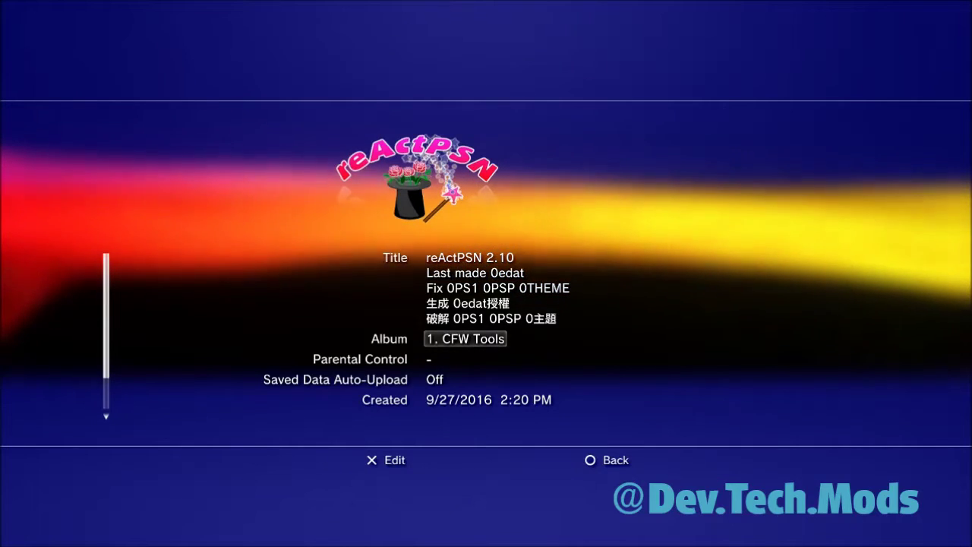
key("Escape")
key("Escape")
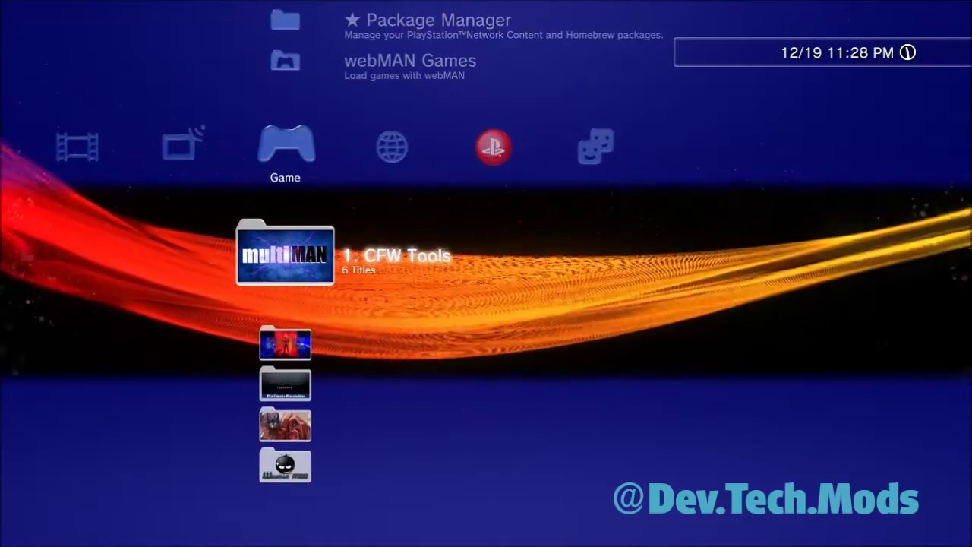
key("Up")
key("Up")
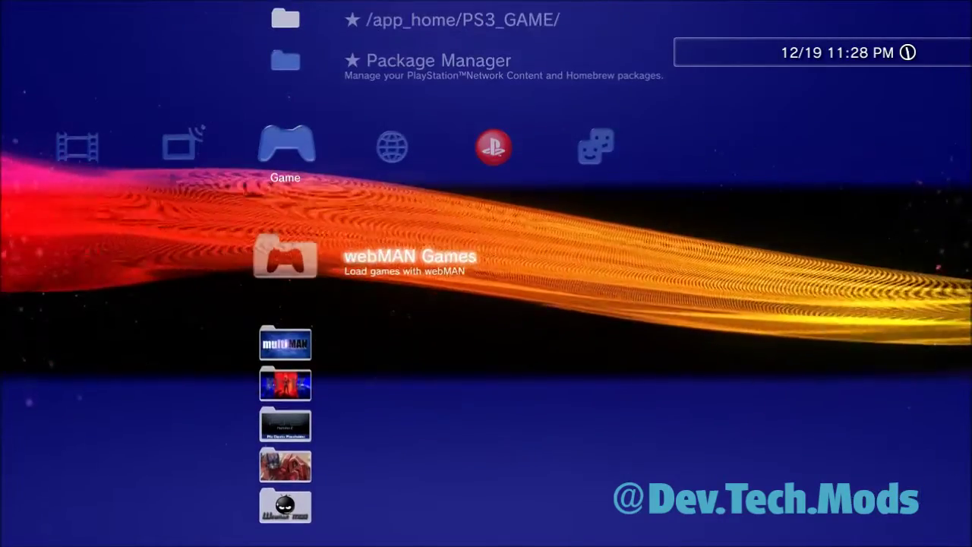
key("Return")
key("Down")
key("Return")
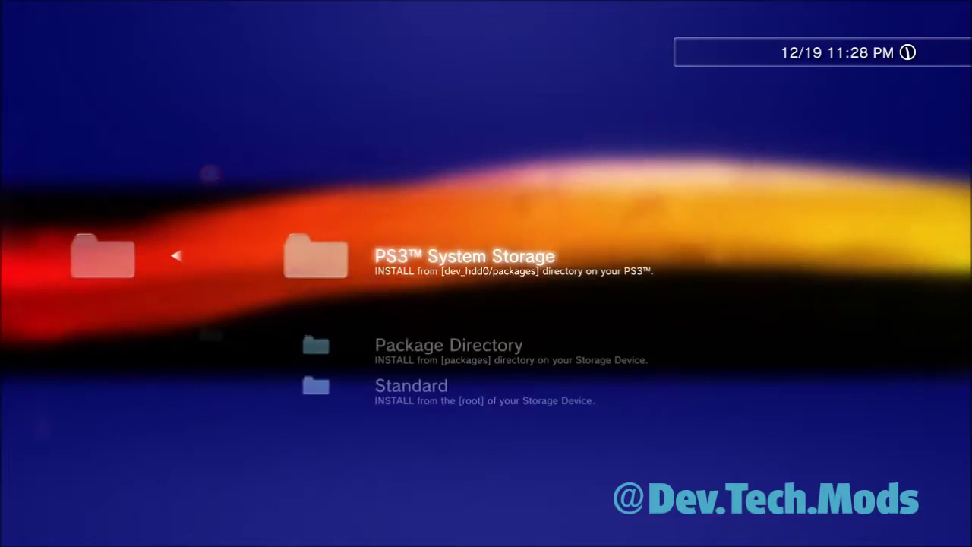
key("Down")
key("Down")
key("Return")
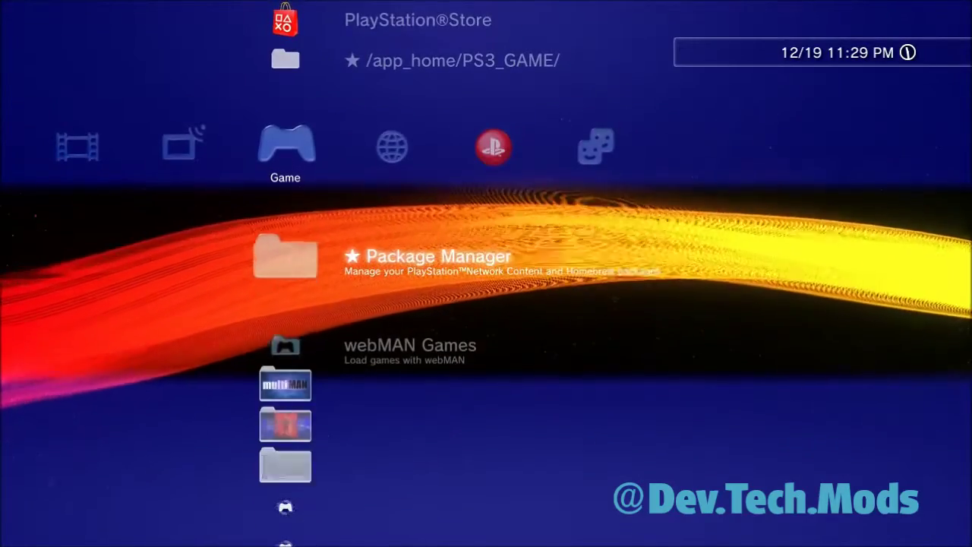
key("Down")
key("Down")
key("Down")
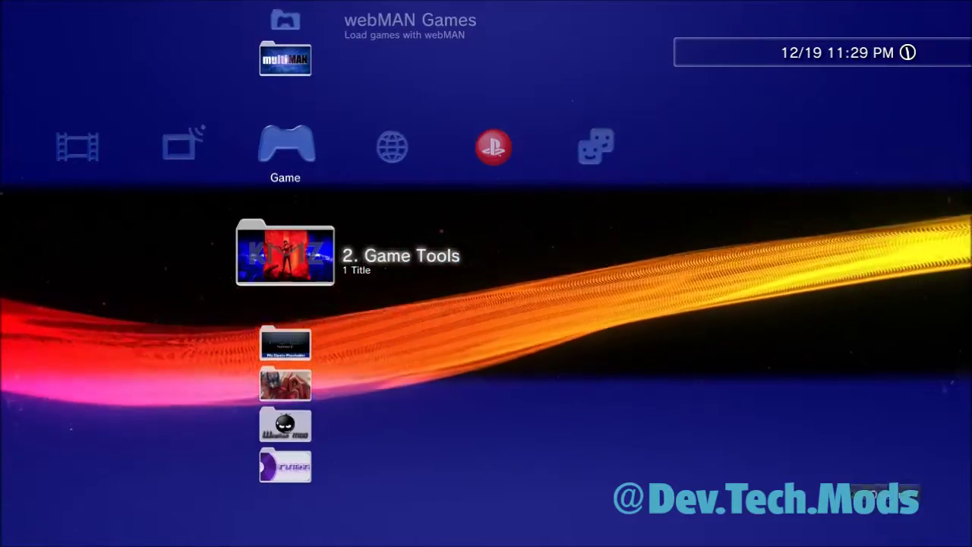
- Bring up the Information screen for IRISMAN v4.81.1 inside the Unknown folder
key("Down")
key("Down")
key("Down")
key("Down")
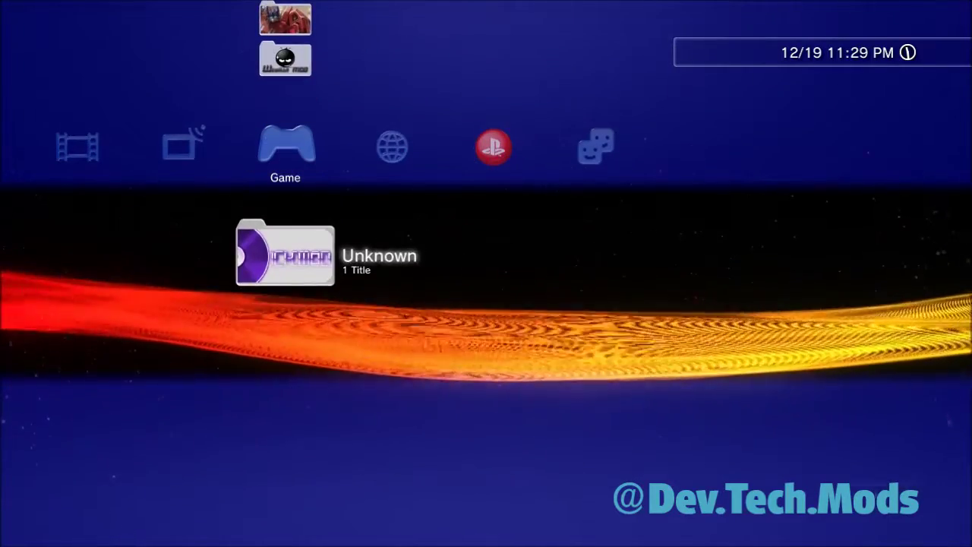
key("Return")
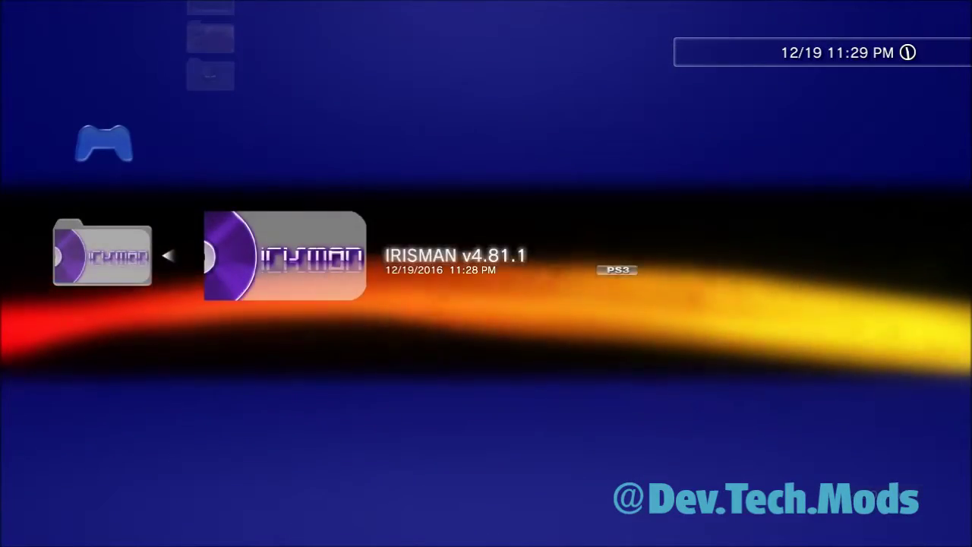
key("Menu")
key("Down")
key("Down")
key("Down")
key("Down")
key("Down")
key("Down")
key("Down")
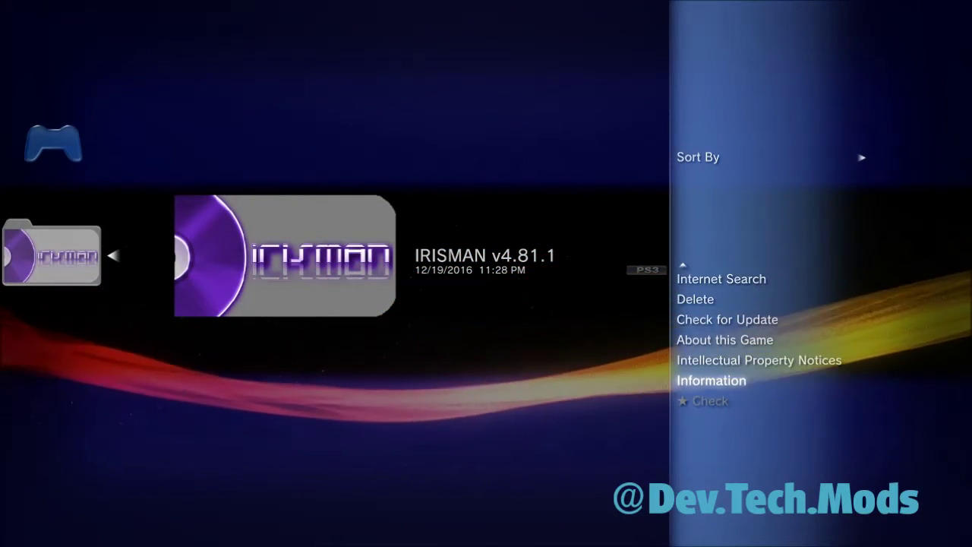
key("Return")
key("Return")
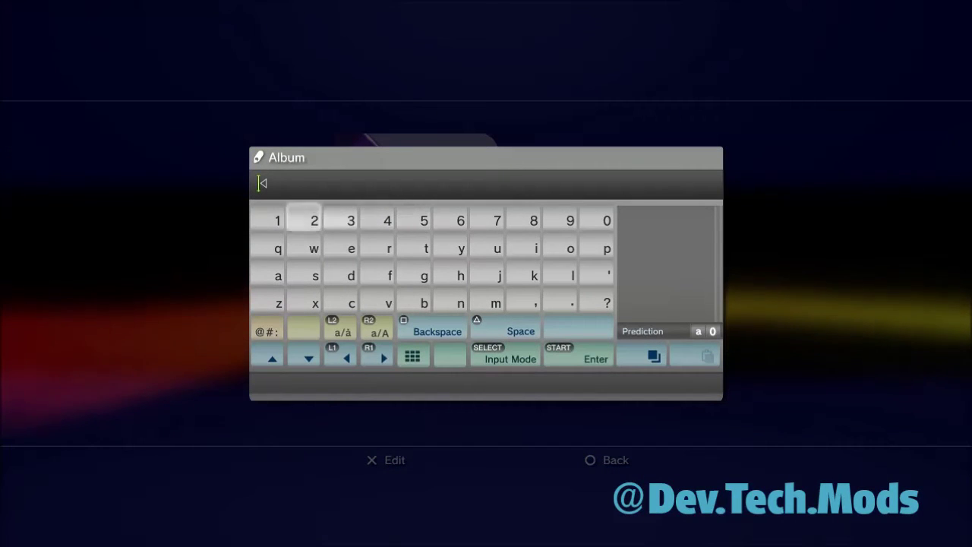
- Change IRISMAN's Album to '1. CFW Tools' and return to the Game column
key("Left")
key("Left")
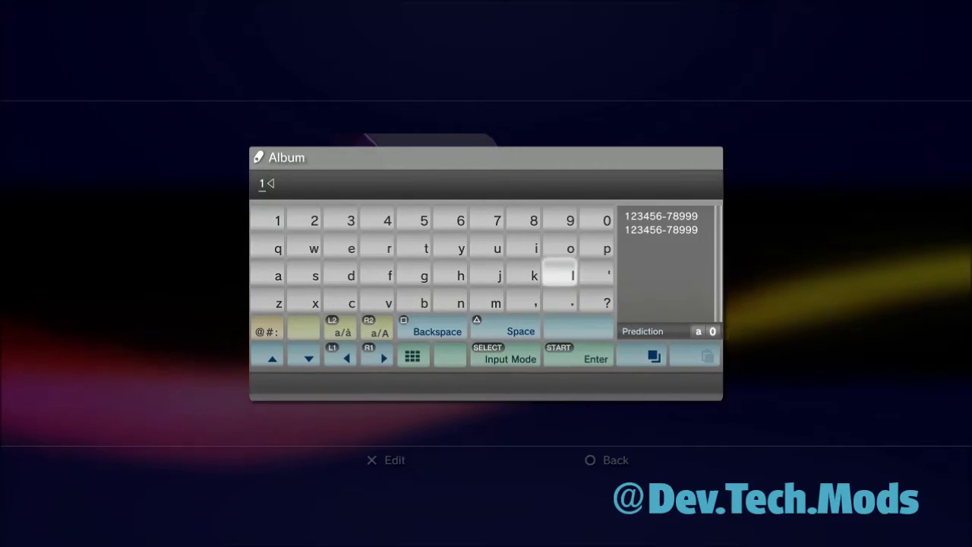
key("Down")
key("Return")
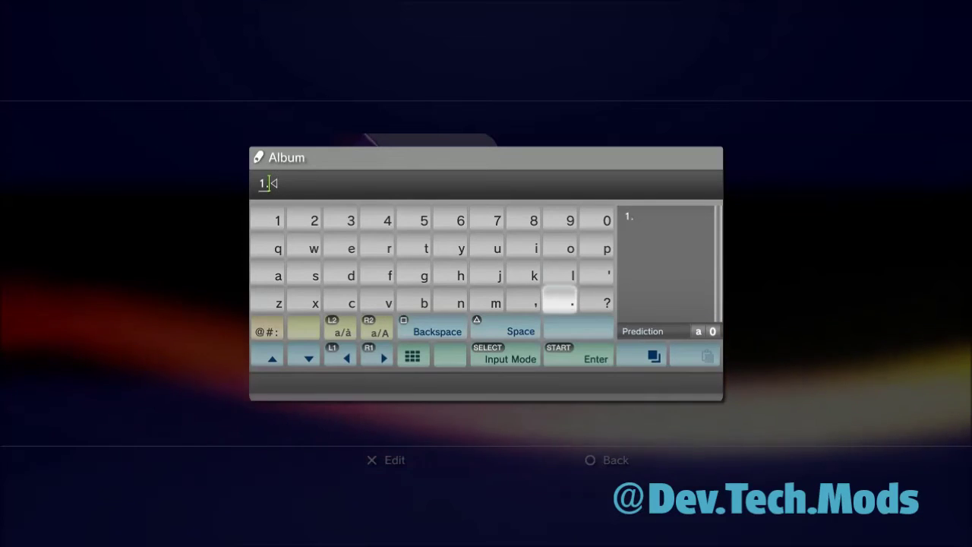
key("Up")
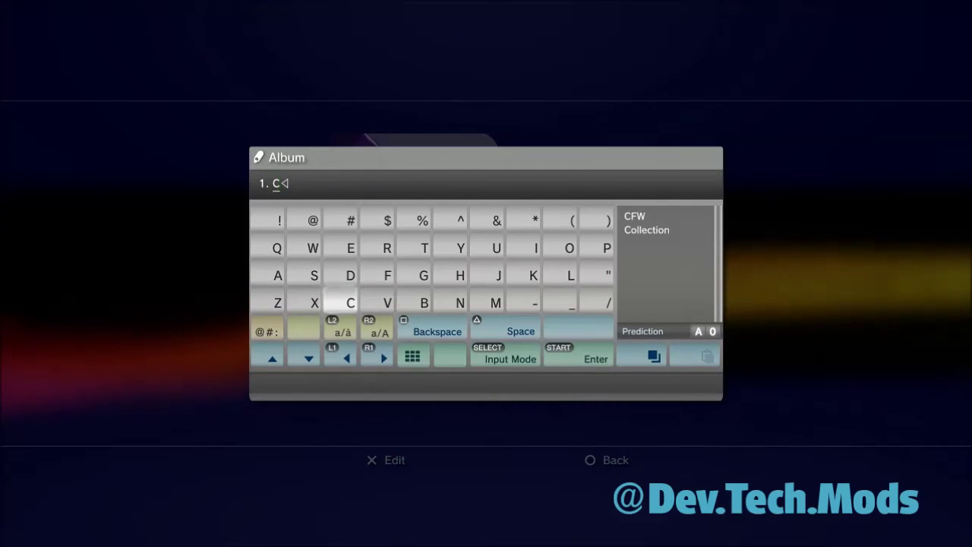
type("C")
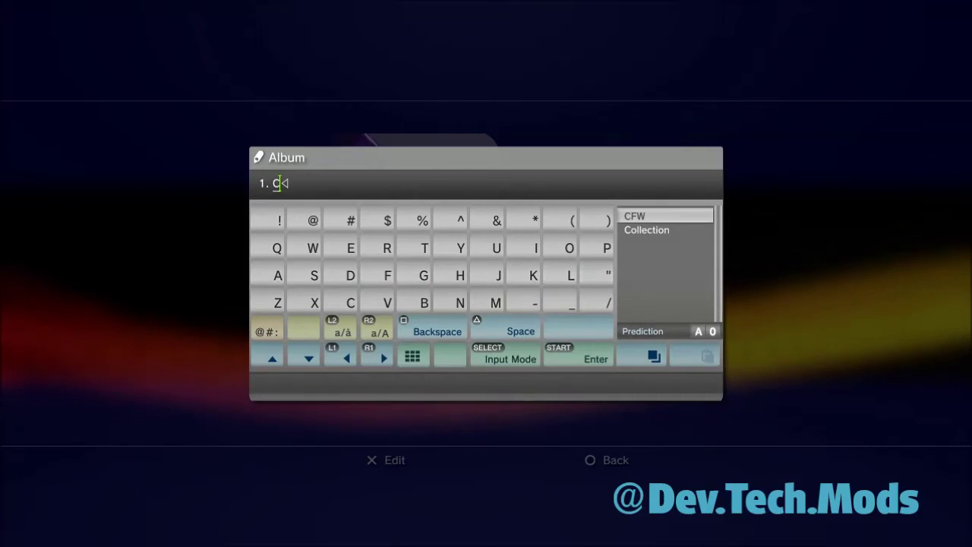
type("FW")
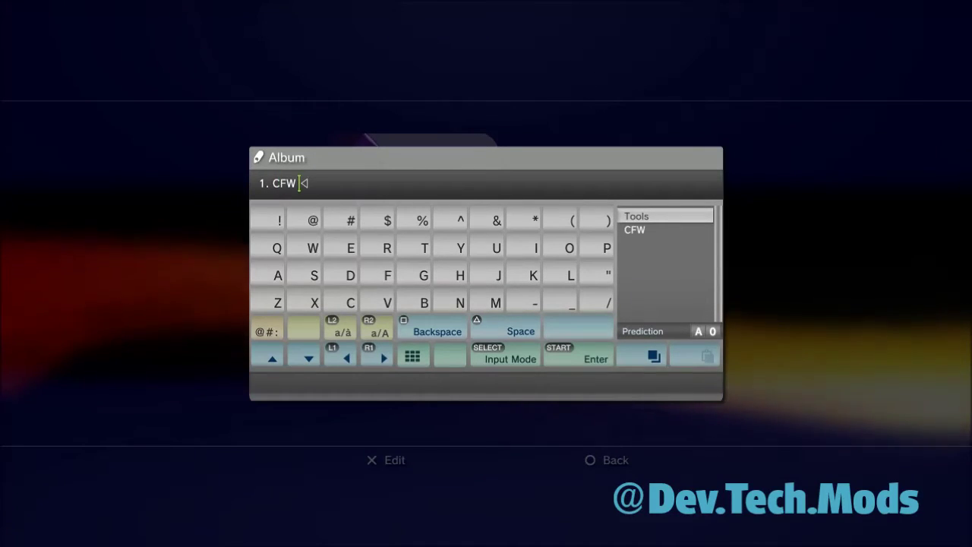
type(" Tools")
key("Return")
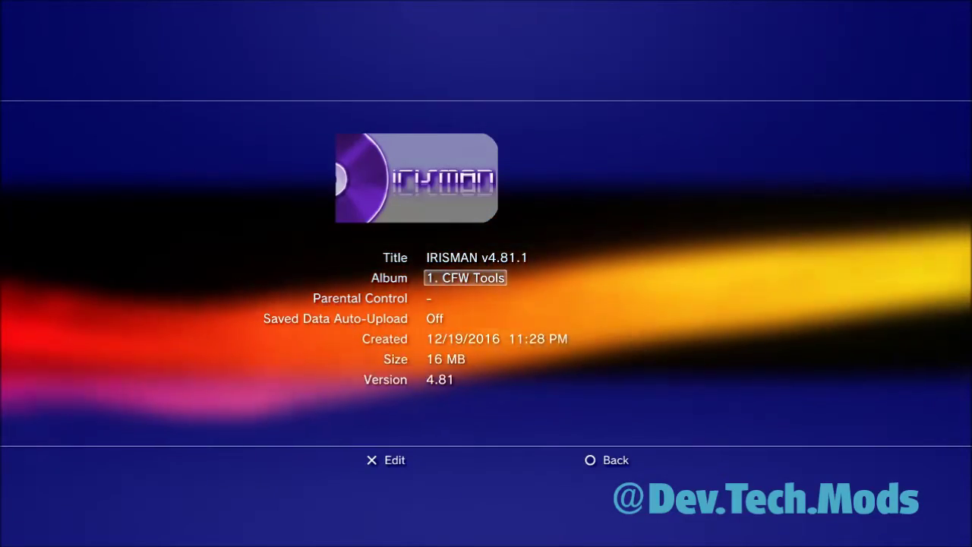
key("Escape")
key("Up")
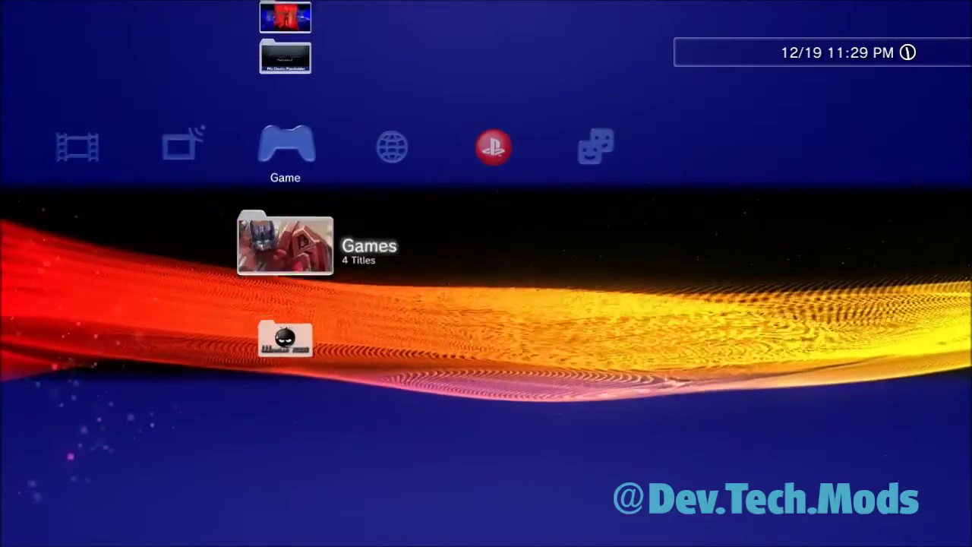
key("Up")
key("Up")
key("Up")
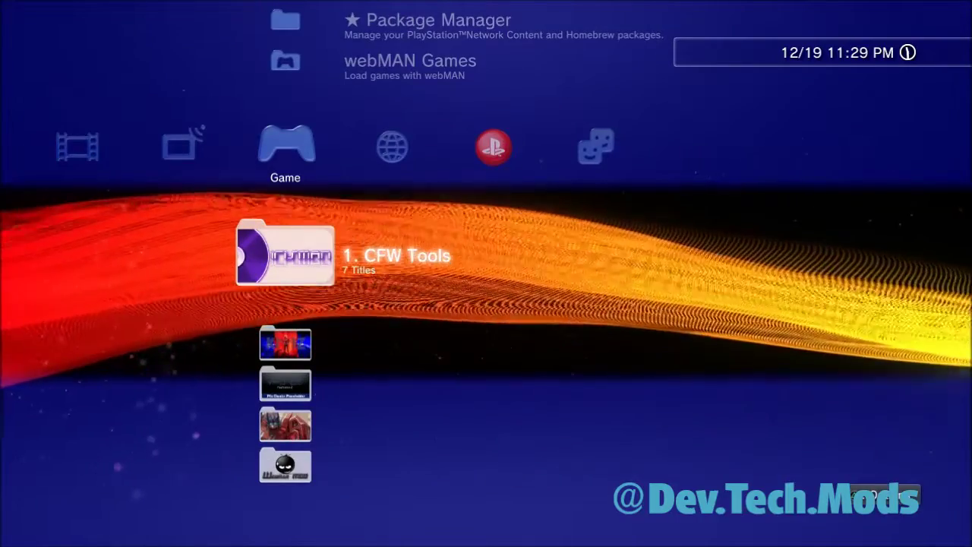
key("Return")
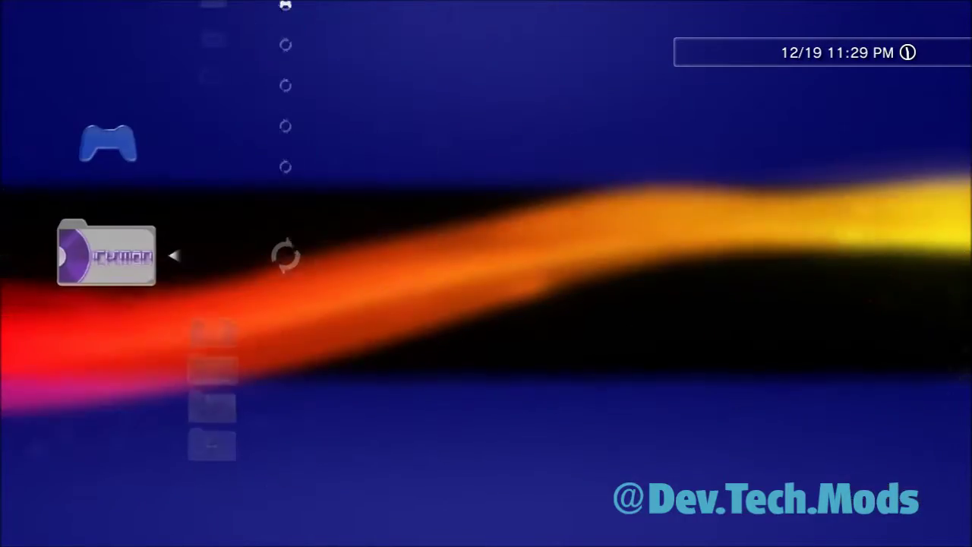
key("Up")
key("Up")
key("Up")
key("Up")
key("Up")
key("Up")
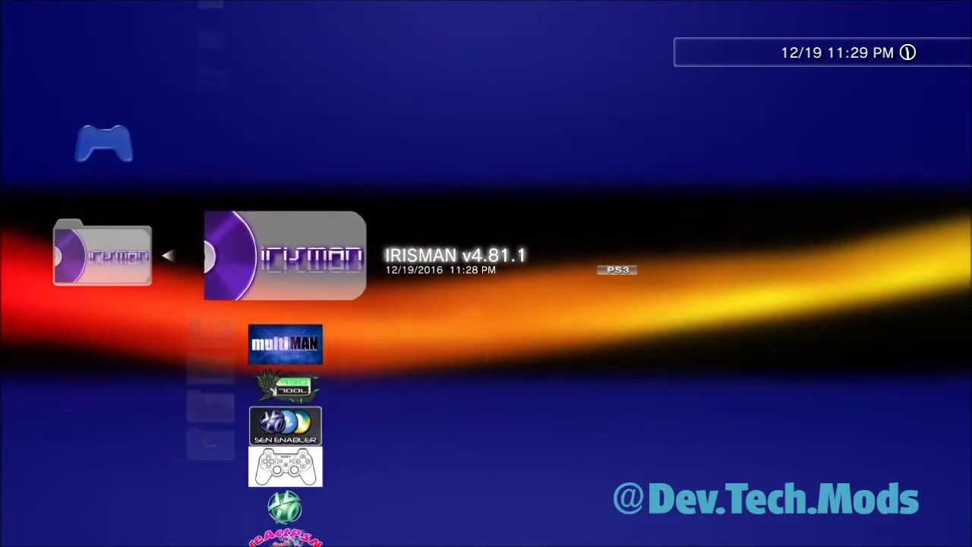
key("Escape")
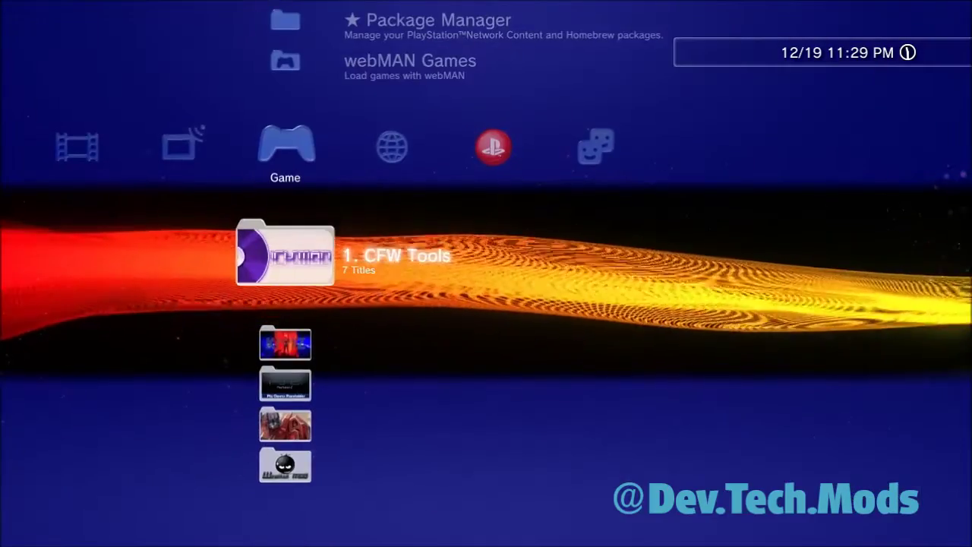
key("Down")
key("Down")
key("Down")
key("Up")
key("Up")
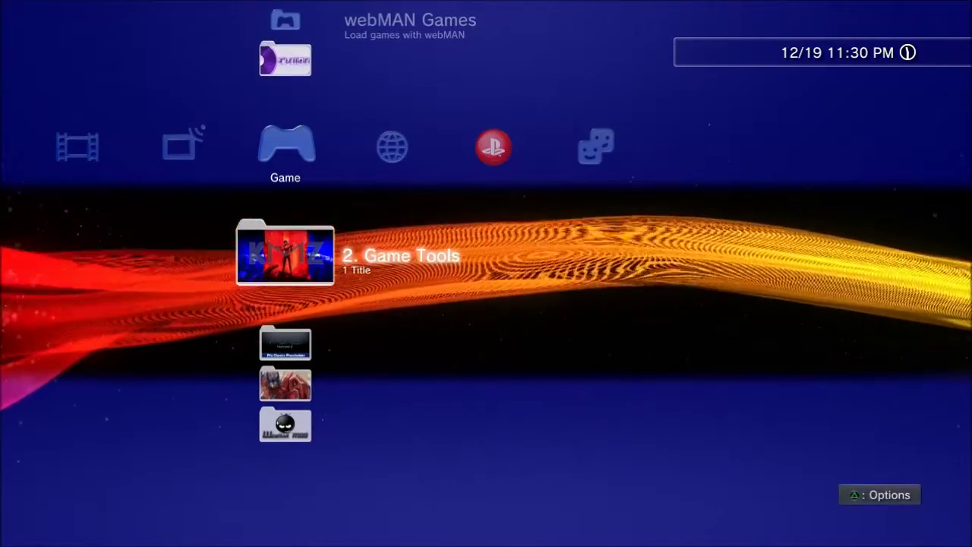
key("Up")
key("Up")
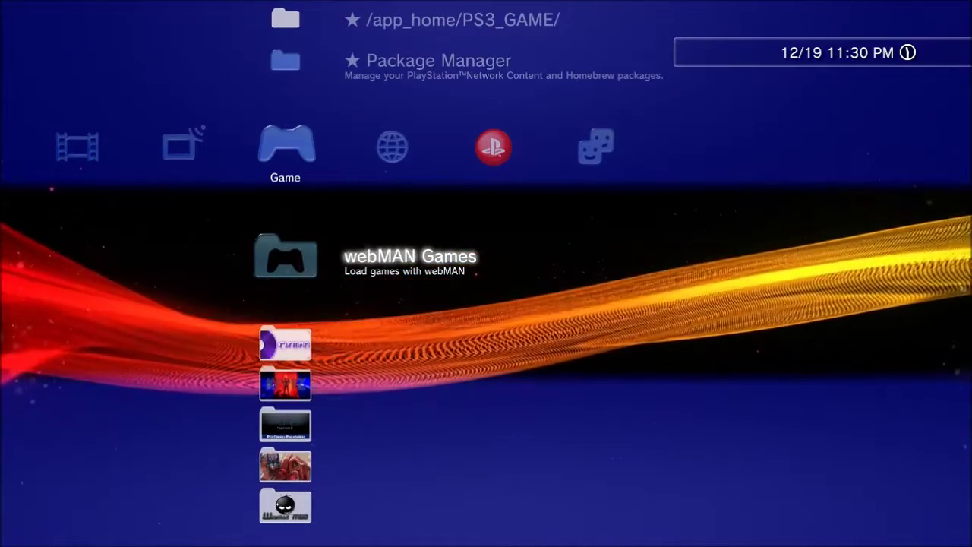